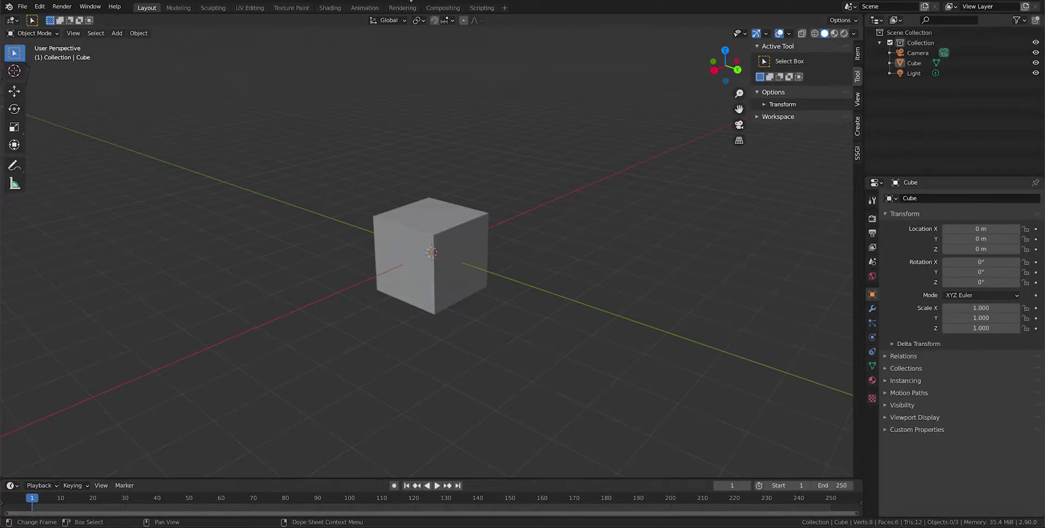
Switch to the Compositing workspace, enable Use Nodes, and select the Render Layers node.
left_click(430, 7)
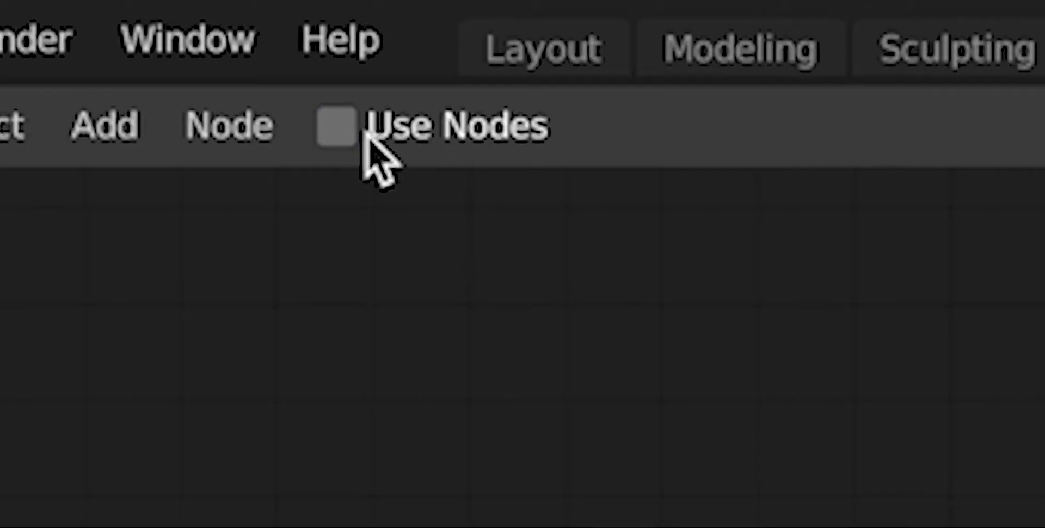
left_click(381, 141)
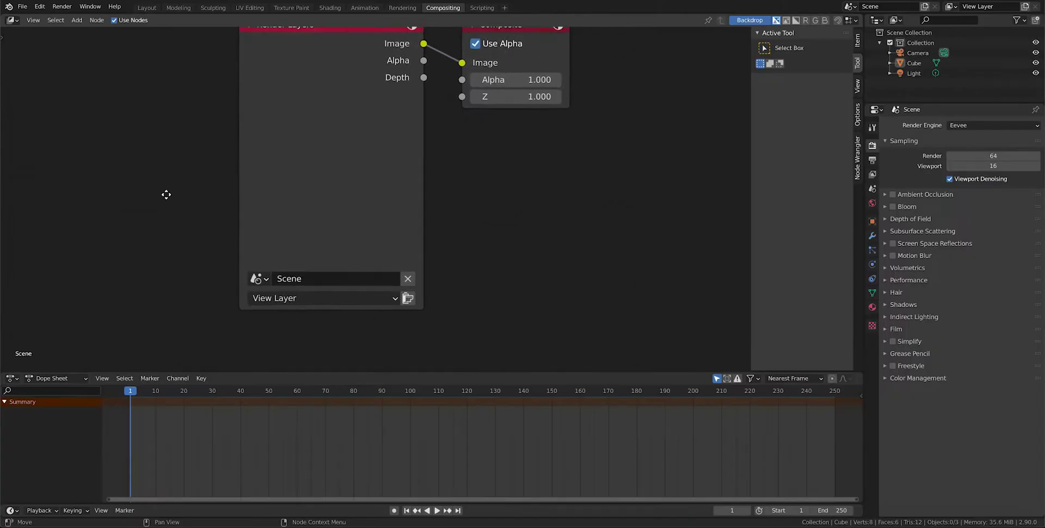
scroll(146, 223, "down", 1)
scroll(163, 213, "down", 1)
left_click(297, 114)
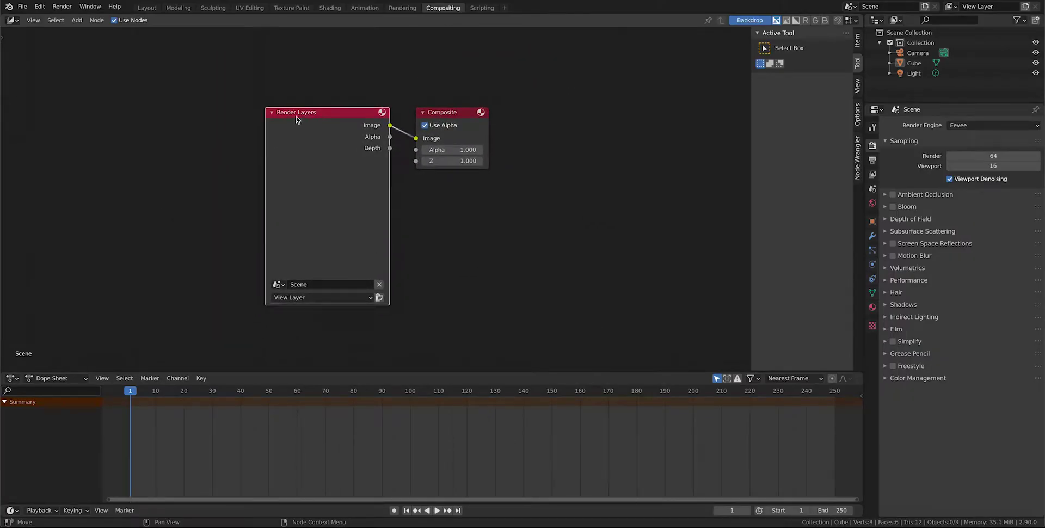
Delete the Render Layers node and add an Image node at the upper left.
key("x")
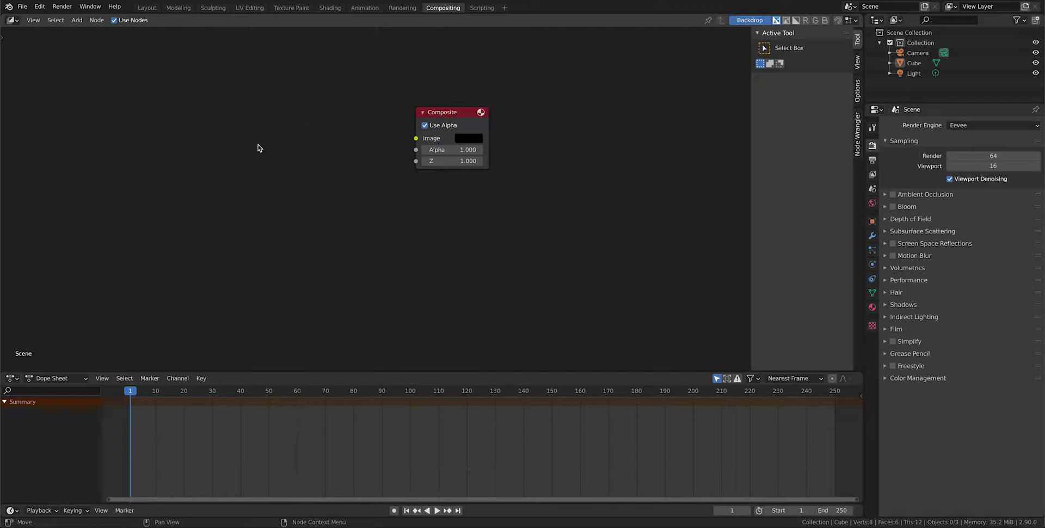
middle_click_drag(241, 145, 330, 189)
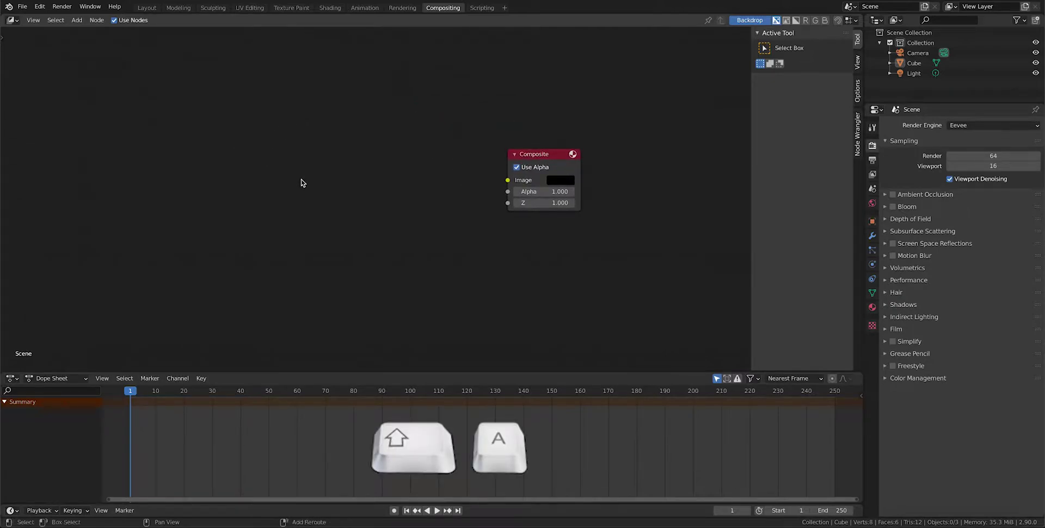
key("shift+a")
left_click(302, 181)
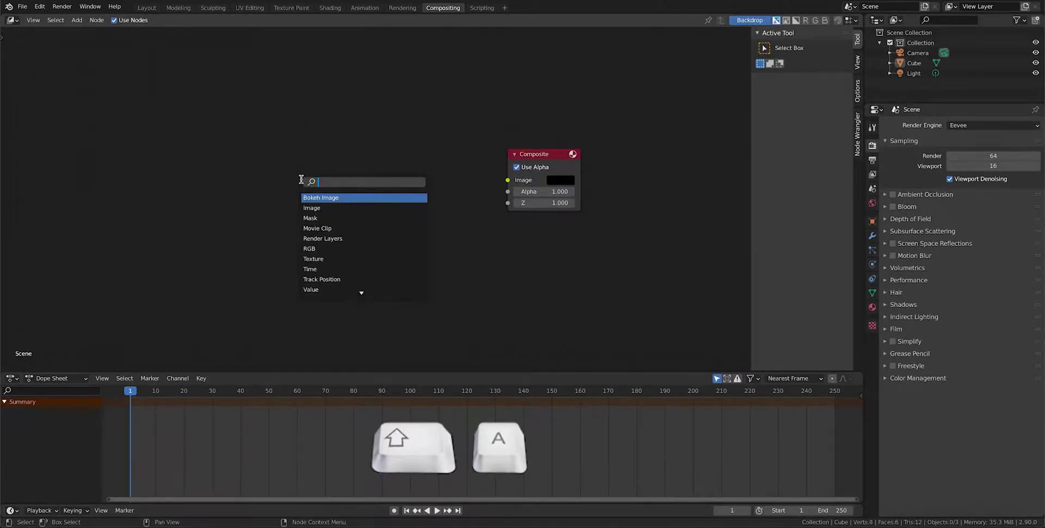
type("imag")
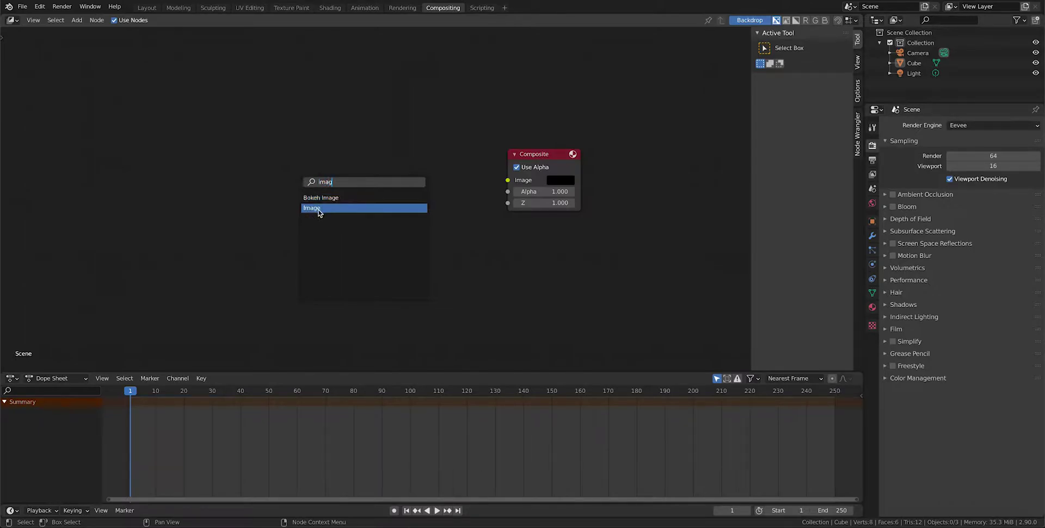
left_click(312, 208)
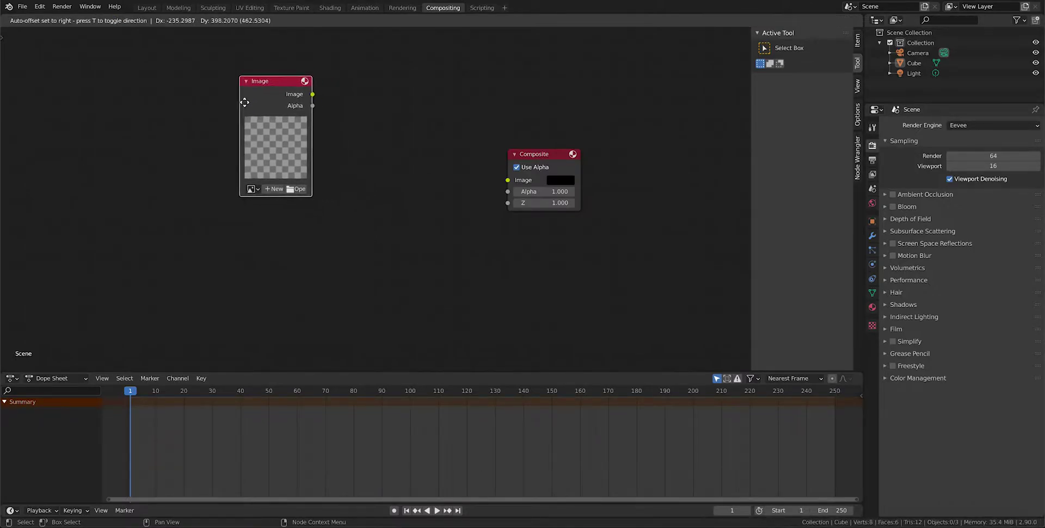
left_click(253, 191)
Add a Movie Clip node below the Image node.
scroll(275, 175, "down", 2)
middle_click_drag(275, 176, 270, 187)
left_click(254, 270)
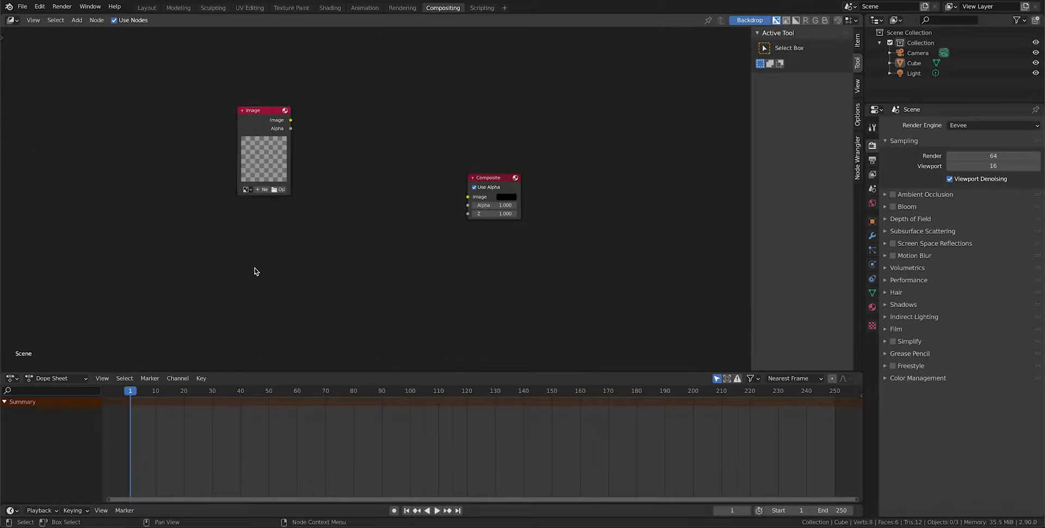
key("shift+a")
left_click(254, 268)
type("mov")
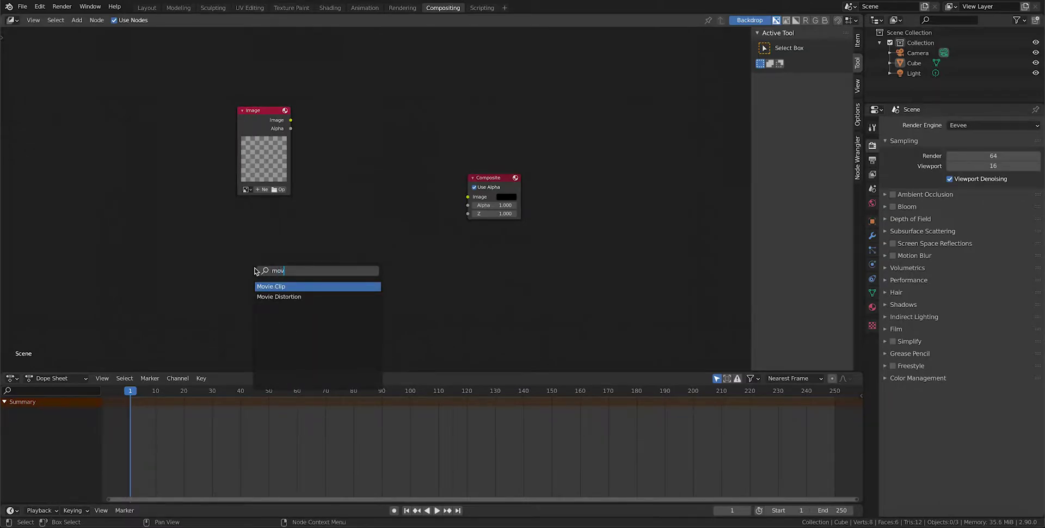
left_click(287, 287)
left_click(275, 241)
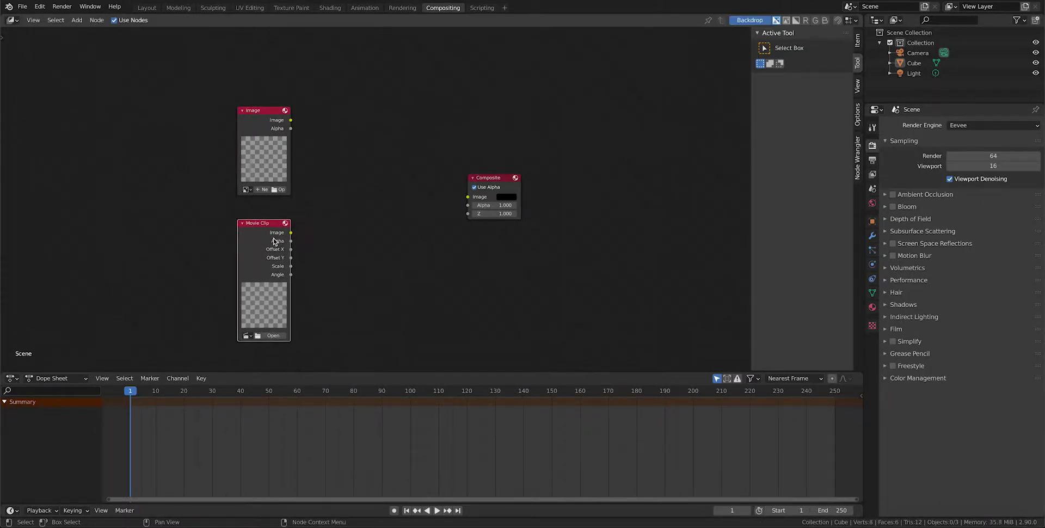
Load sfondo.jpg from the Greenscreen_02 folder into the Image node.
left_click(281, 190)
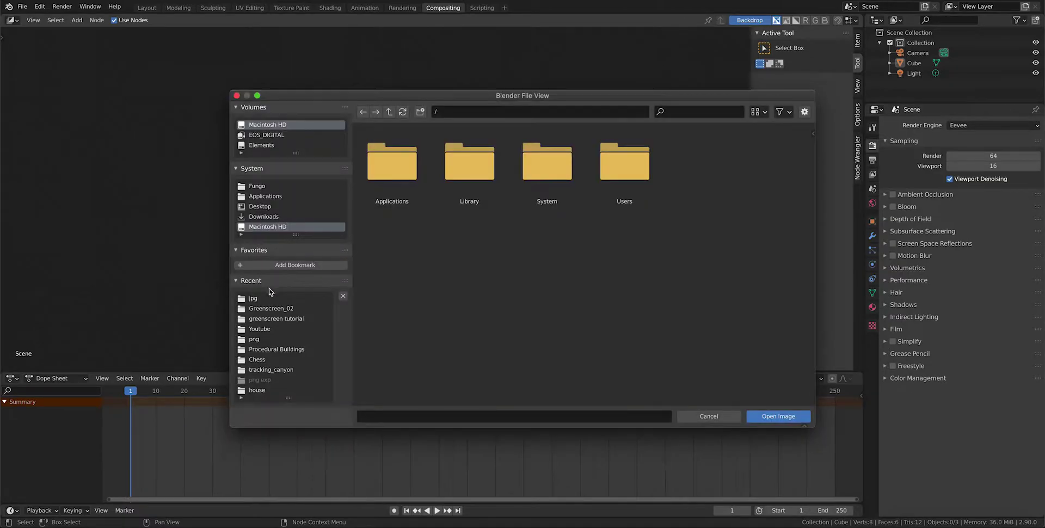
left_click(271, 308)
left_click(547, 161)
left_click(779, 416)
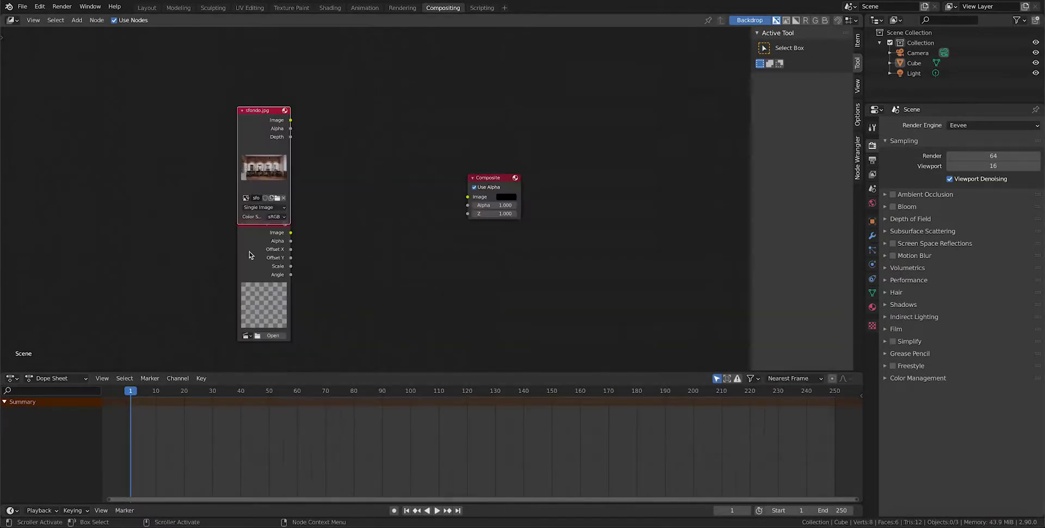
Load the Greenscreen_02/jpg green-screen frames into the Movie Clip node.
mouse_move(263, 212)
left_mouse_down()
mouse_move(236, 246)
mouse_move(253, 237)
left_mouse_up()
left_click(268, 347)
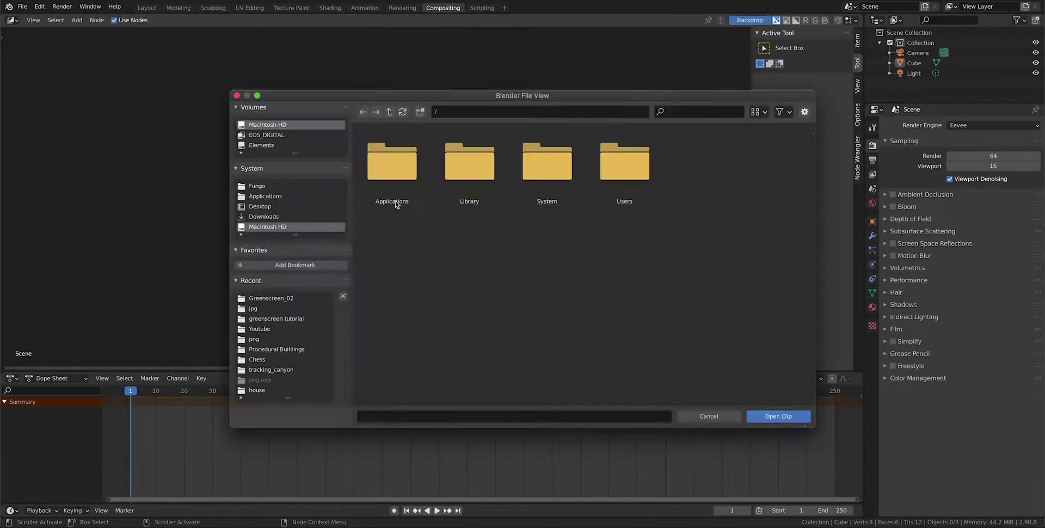
left_click(267, 301)
left_click(385, 167)
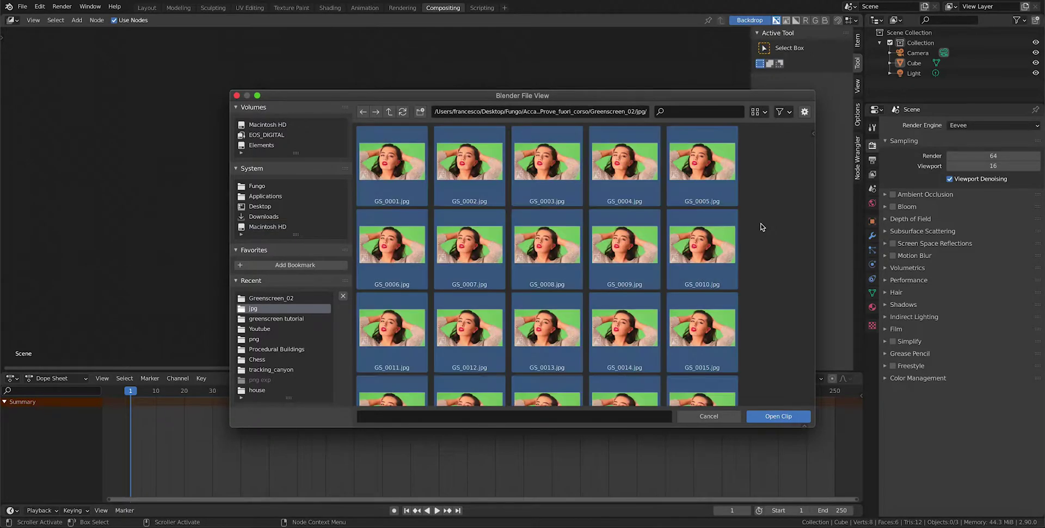
left_click(778, 416)
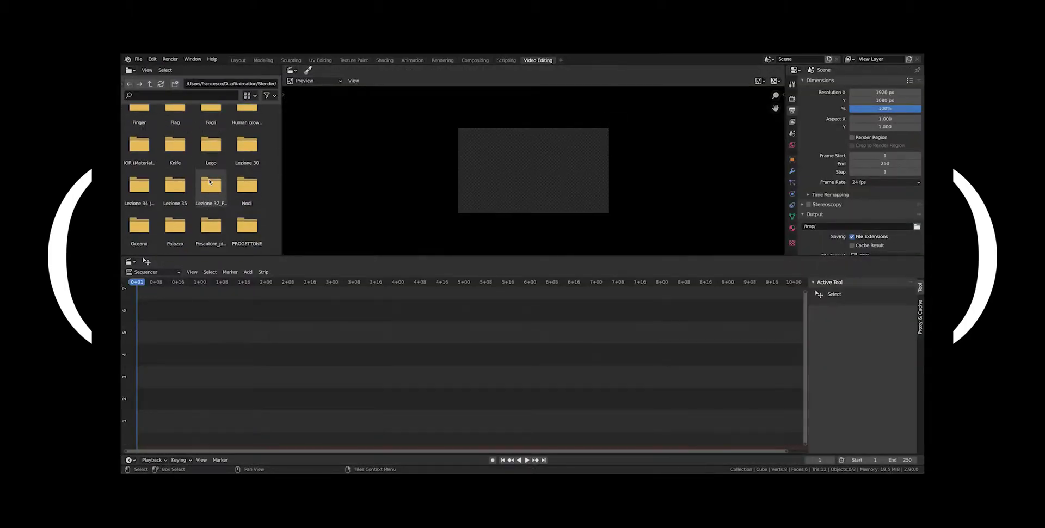
Add Pexels Videos 1509536.mp4 as a sequencer strip, with scene end frame 350 at 24 fps.
double_click(210, 185)
left_click_drag(139, 123, 425, 398)
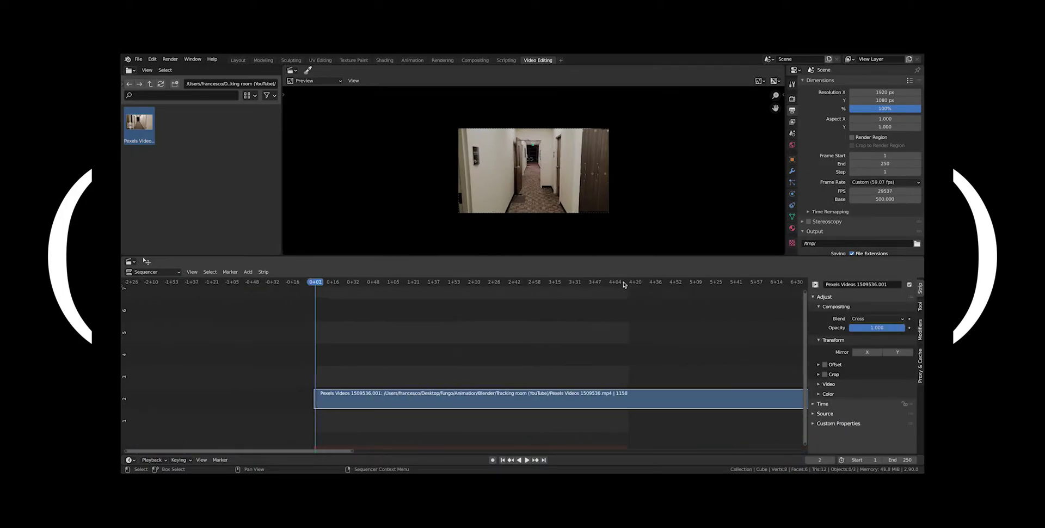
key("Home")
left_click_drag(624, 284, 754, 282)
left_click(886, 182)
left_click(871, 207)
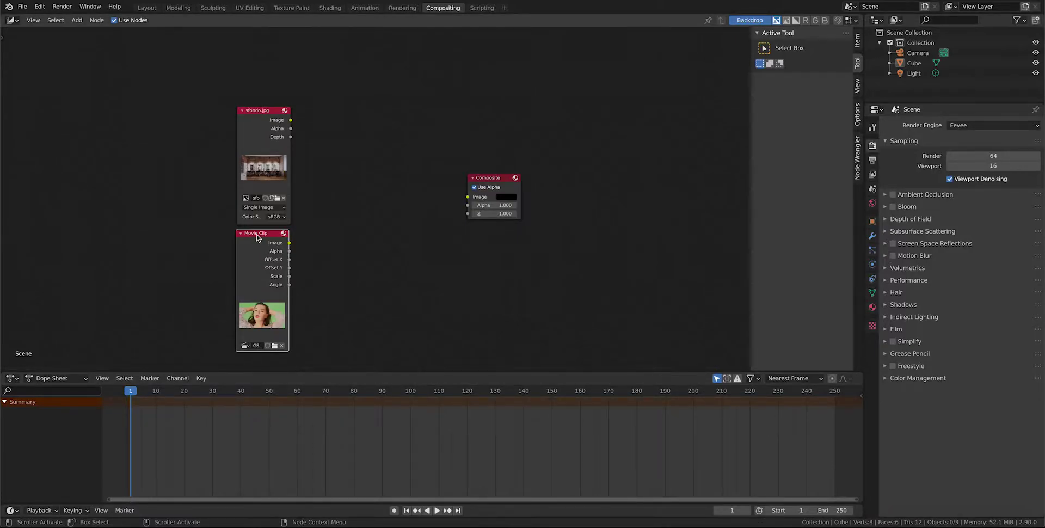
Add a Viewer node below the Composite node and connect the sfondo.jpg image to it.
key("shift+a")
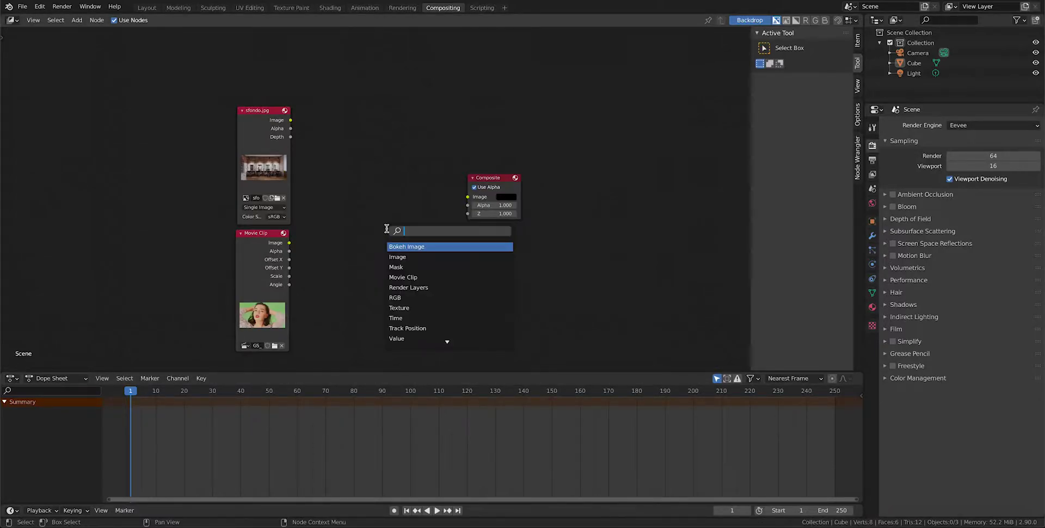
left_click(399, 268)
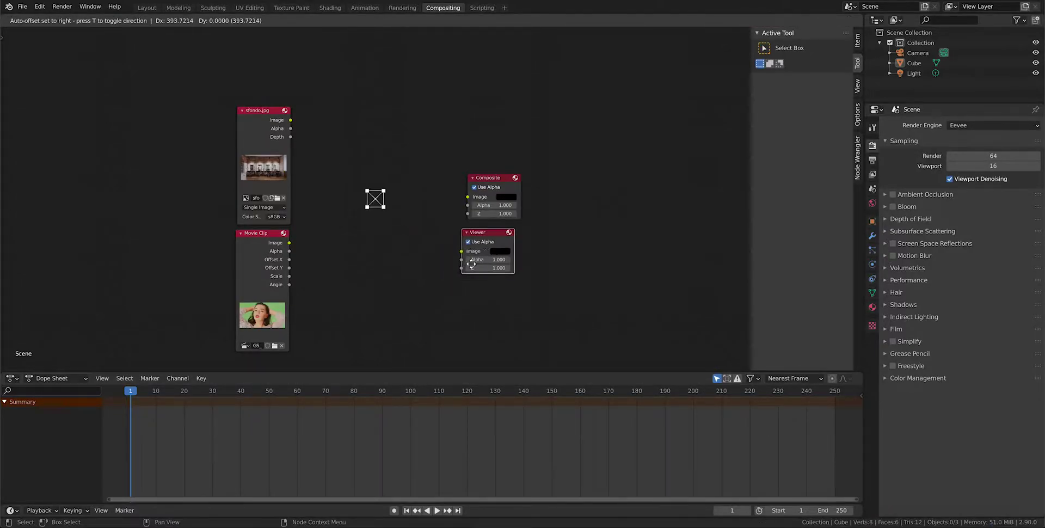
left_click(480, 272)
left_click_drag(493, 185, 527, 140)
left_click_drag(500, 241, 533, 211)
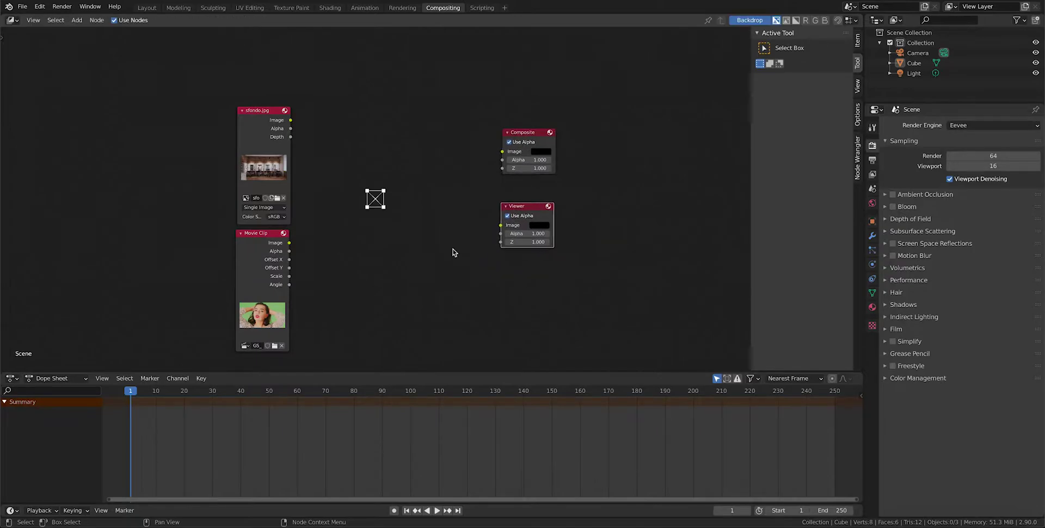
left_click_drag(291, 121, 499, 225)
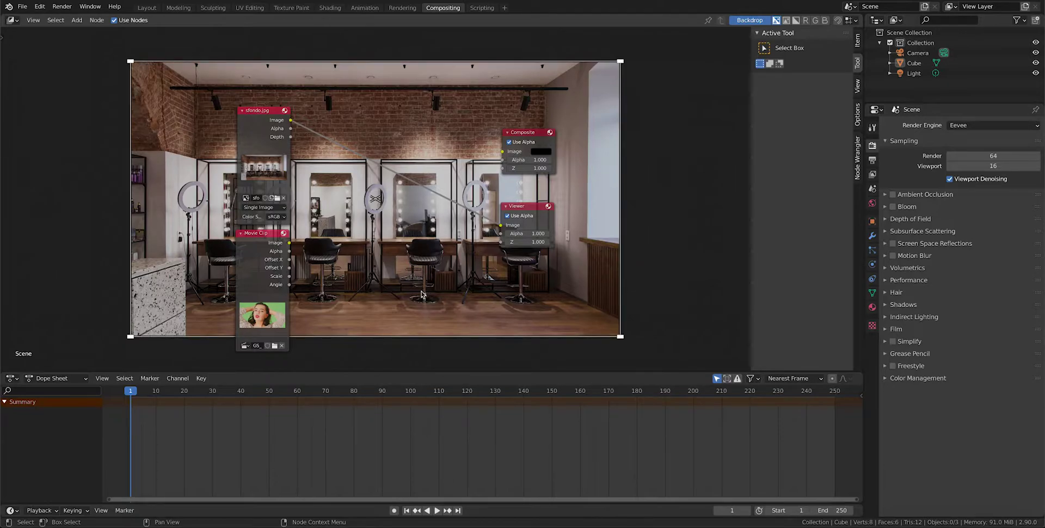
Resize the backdrop preview with V and Alt+V to fit the frame.
key("v")
key("v")
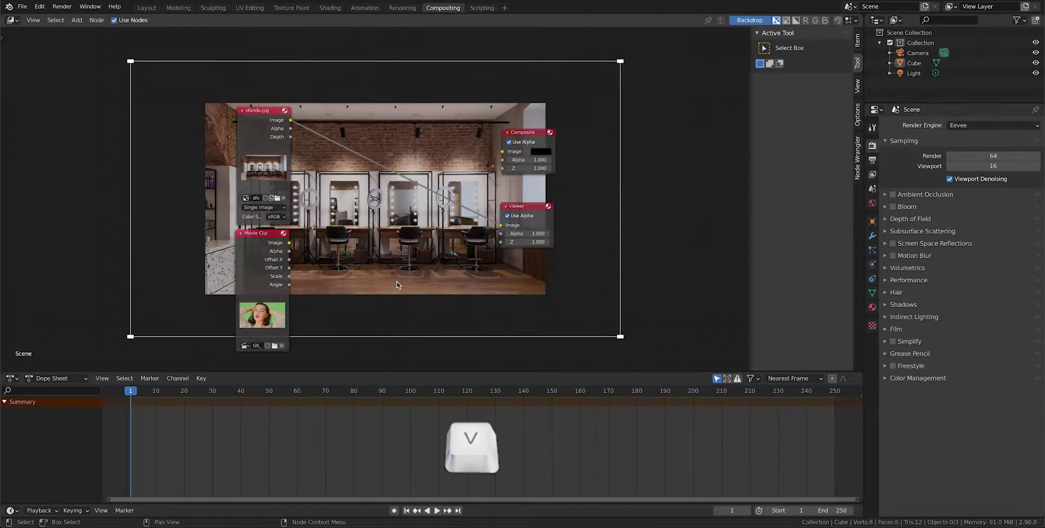
key("alt+v")
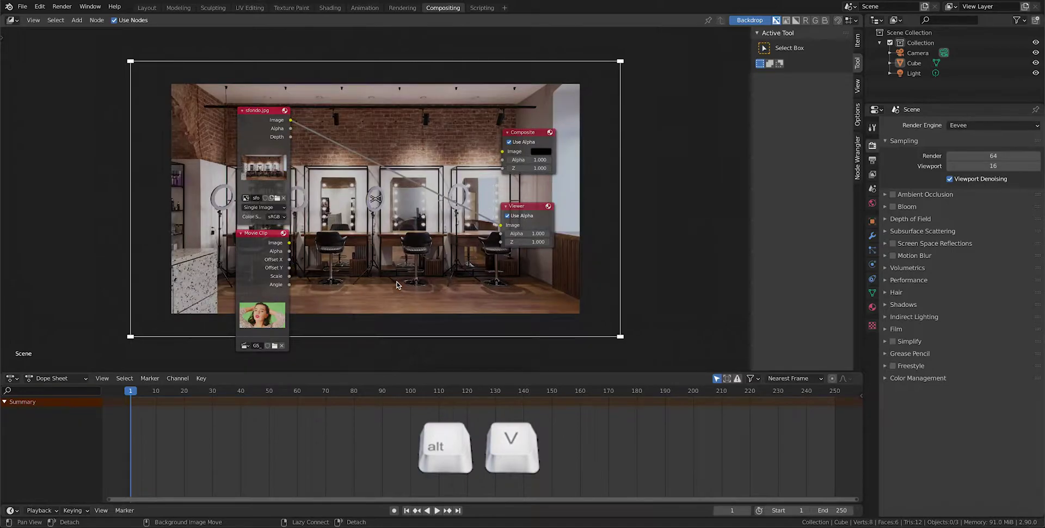
key("alt+v")
key("alt+v")
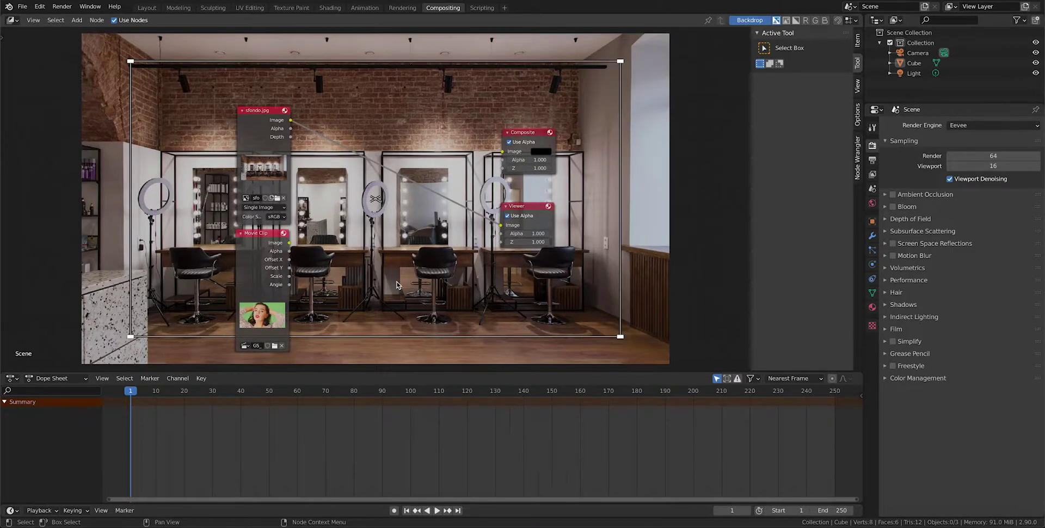
key("v")
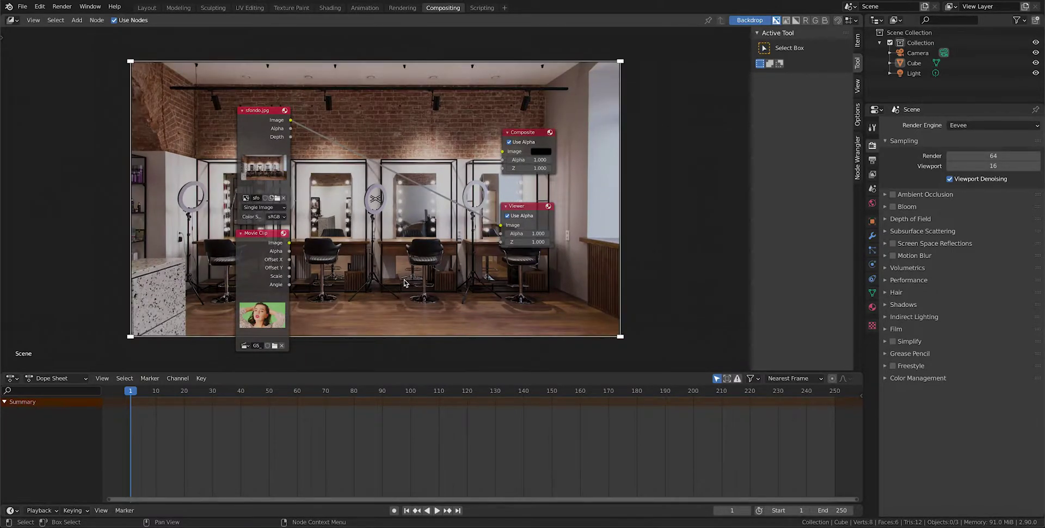
Set the compositor's Performance Edit quality to Low and select the Viewer node.
left_click(859, 114)
left_click(815, 60)
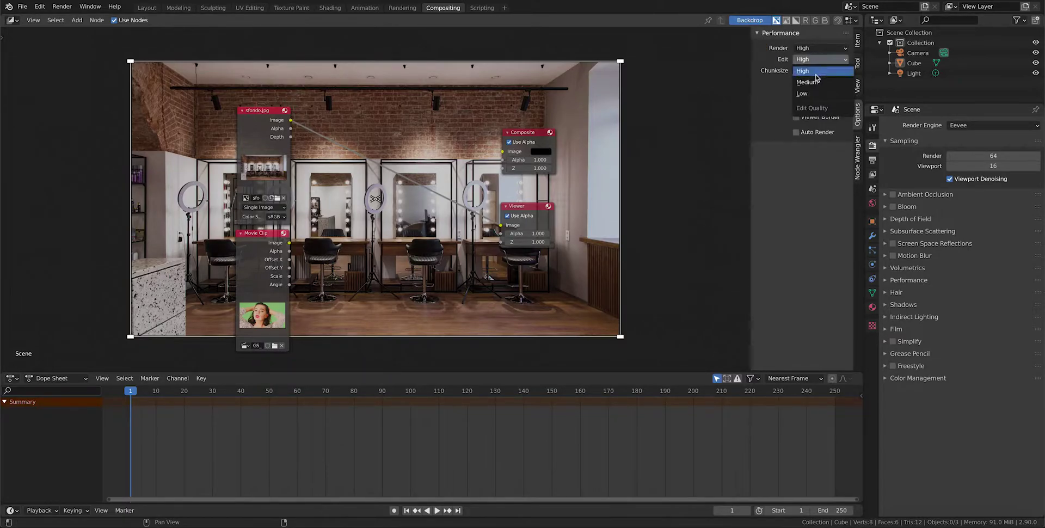
left_click(815, 93)
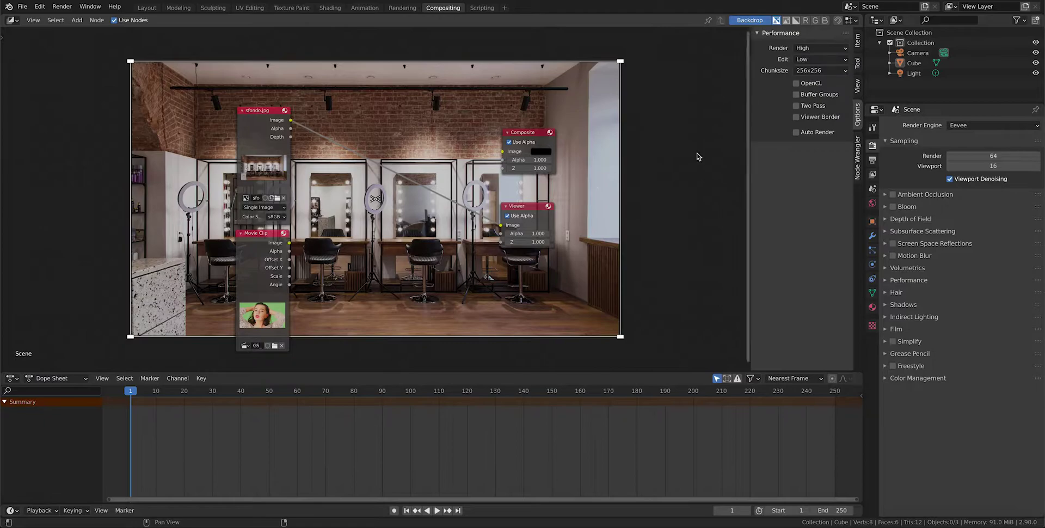
left_click(526, 209)
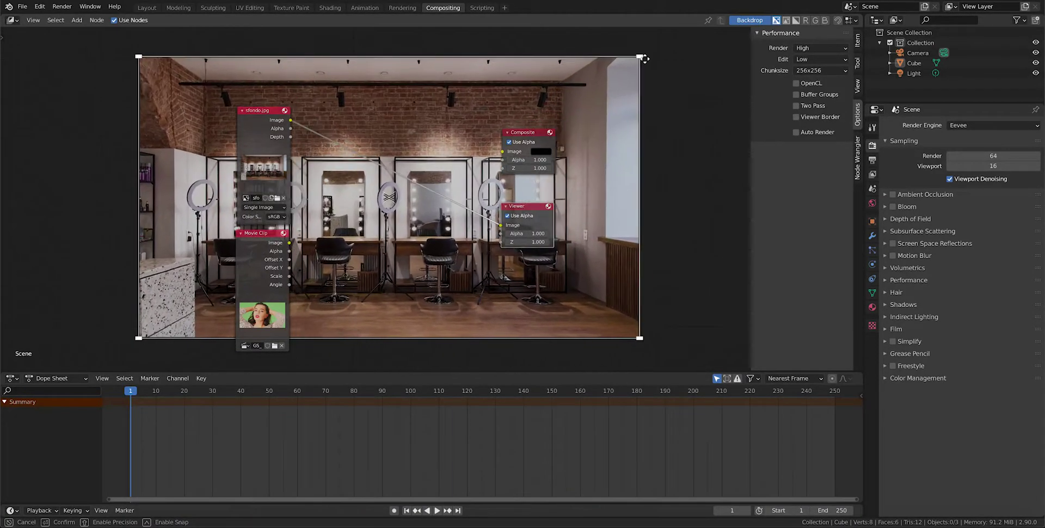
Add an Alpha Over node mid-canvas via the 'alph' search.
scroll(376, 218, "up", 2)
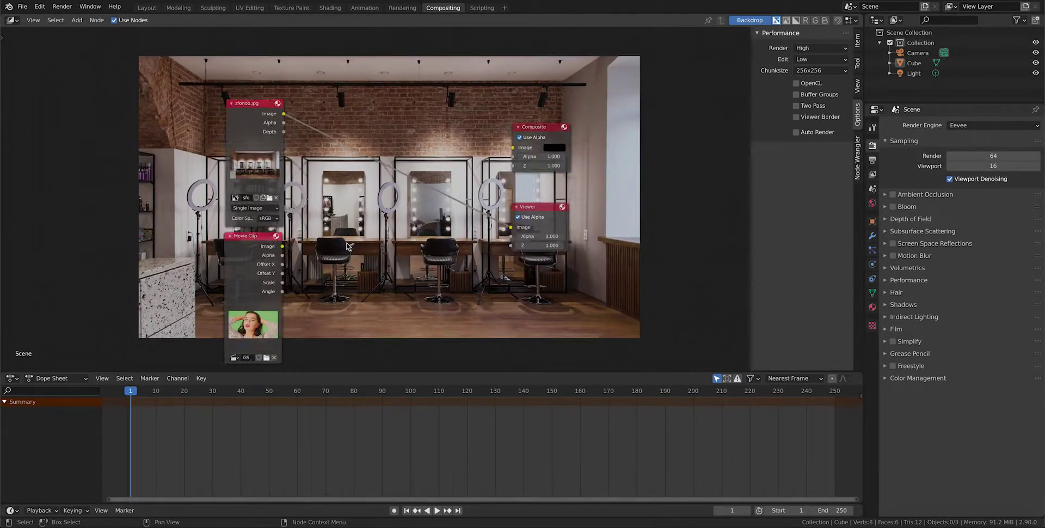
key("shift+a")
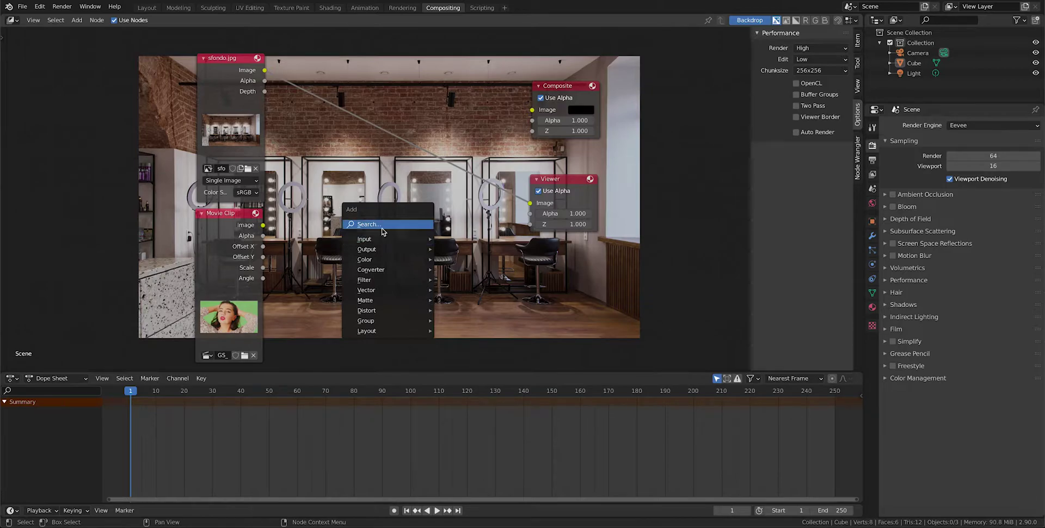
left_click(383, 232)
type("alph")
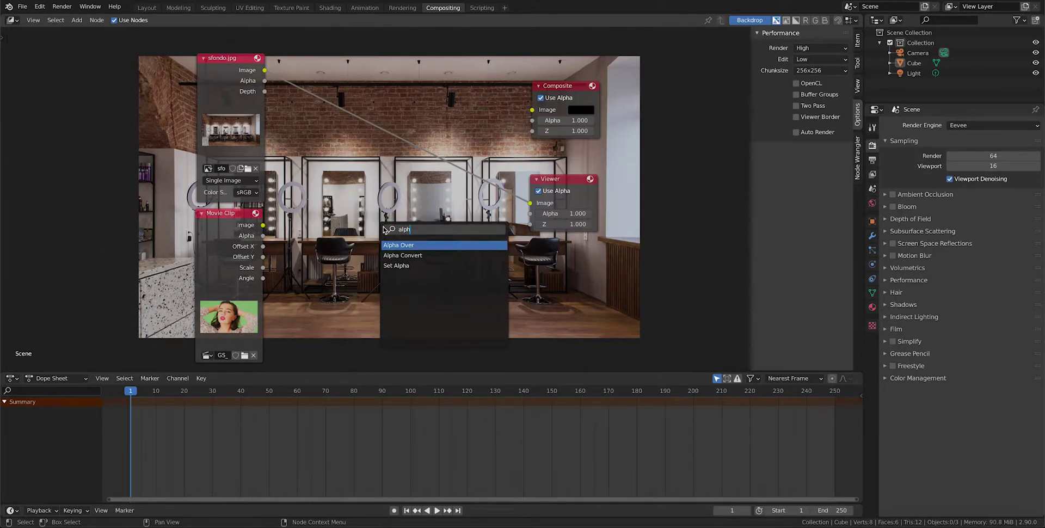
key("Return")
left_click(393, 183)
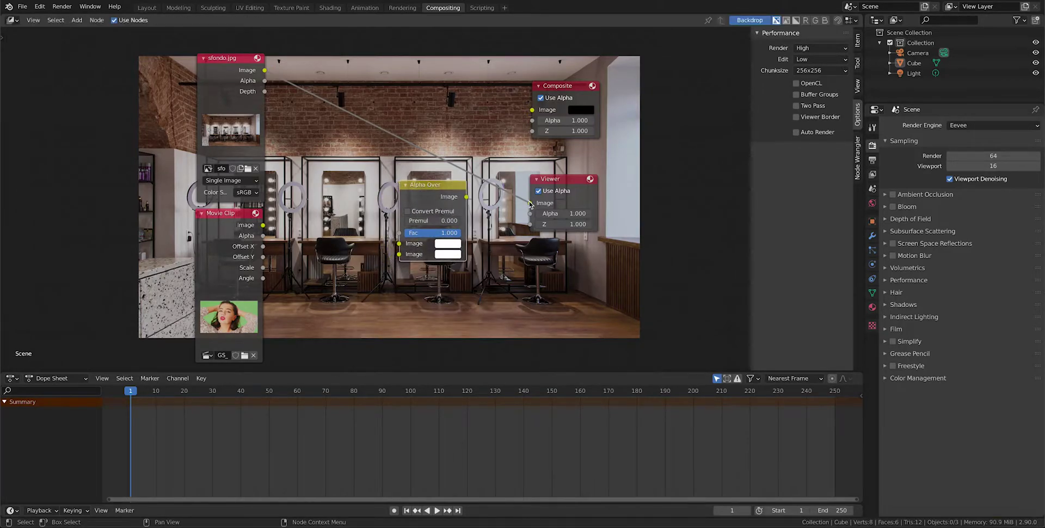
Feed the salon image and movie clip into Alpha Over, output to Viewer, with Convert Premul on.
left_click_drag(530, 203, 399, 243)
left_click_drag(263, 225, 399, 254)
left_click_drag(467, 196, 529, 203)
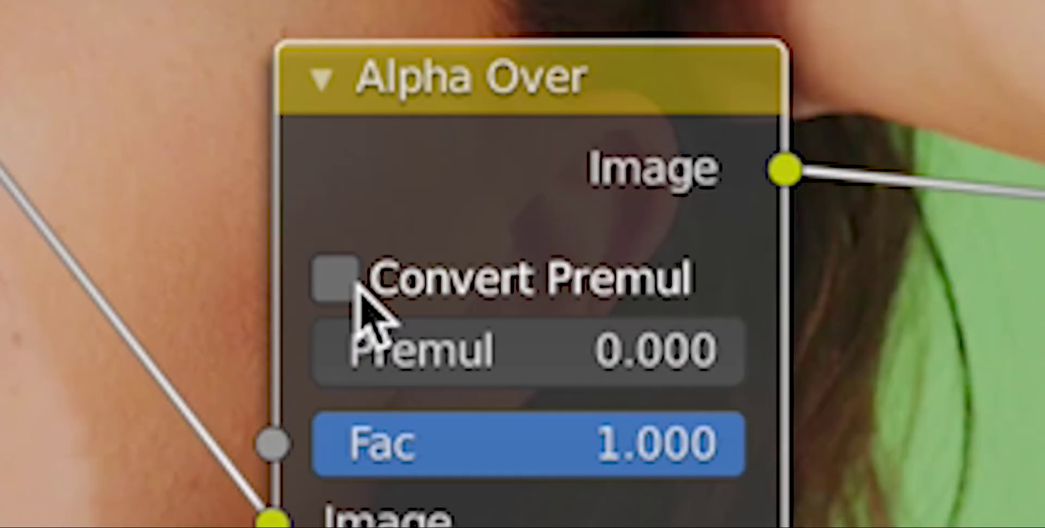
left_click(409, 212)
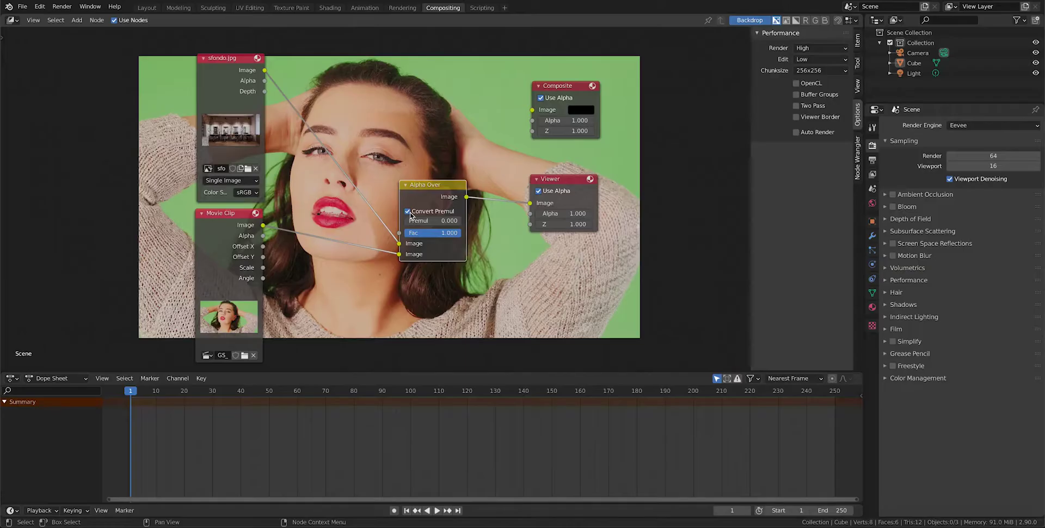
left_click_drag(401, 245, 400, 255)
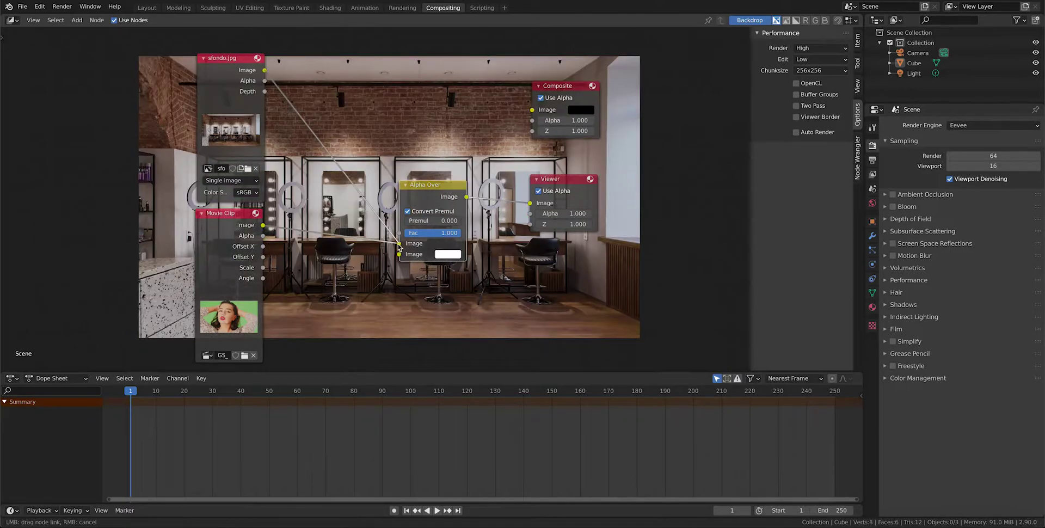
scroll(371, 274, "down", 2)
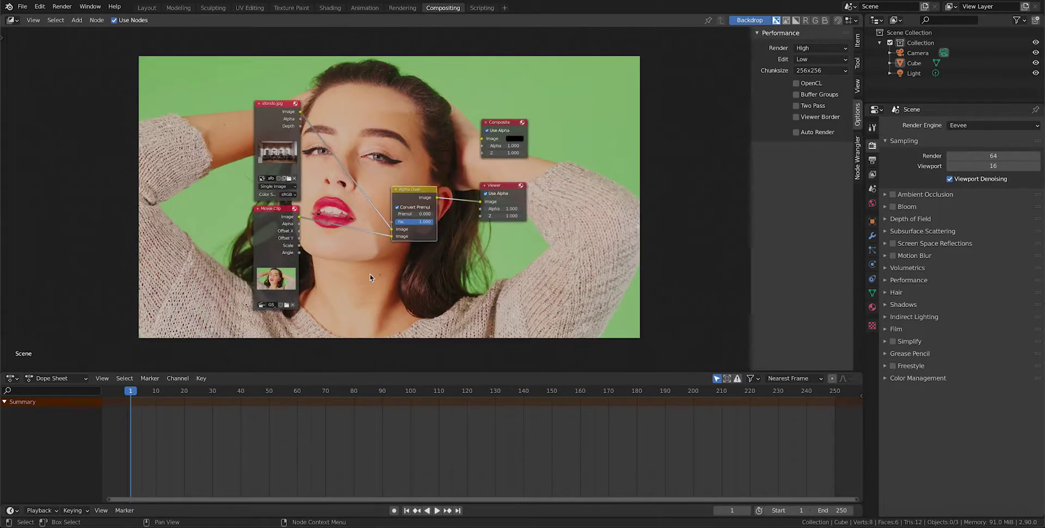
Insert a Keying node on the link between Movie Clip and Alpha Over.
key("shift+a")
type("key")
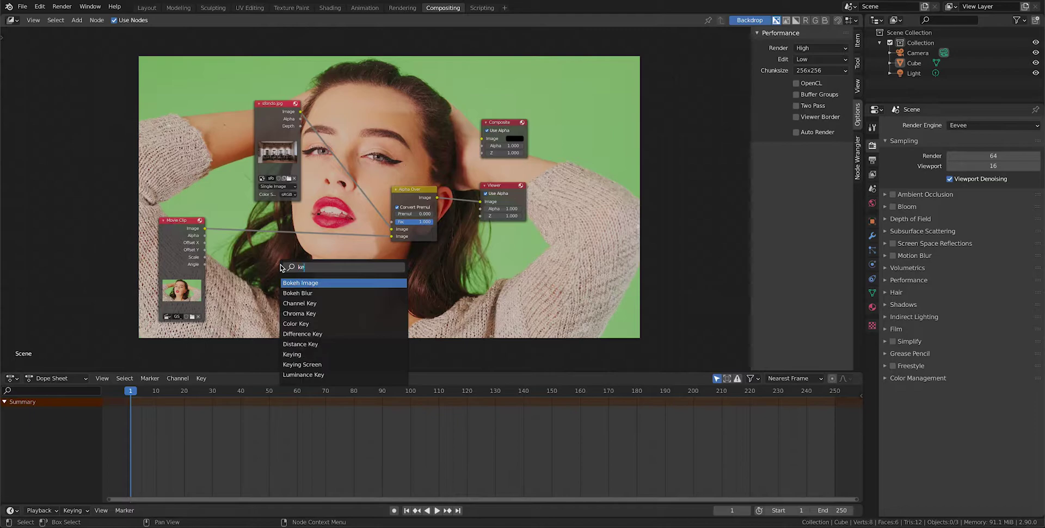
left_click(317, 335)
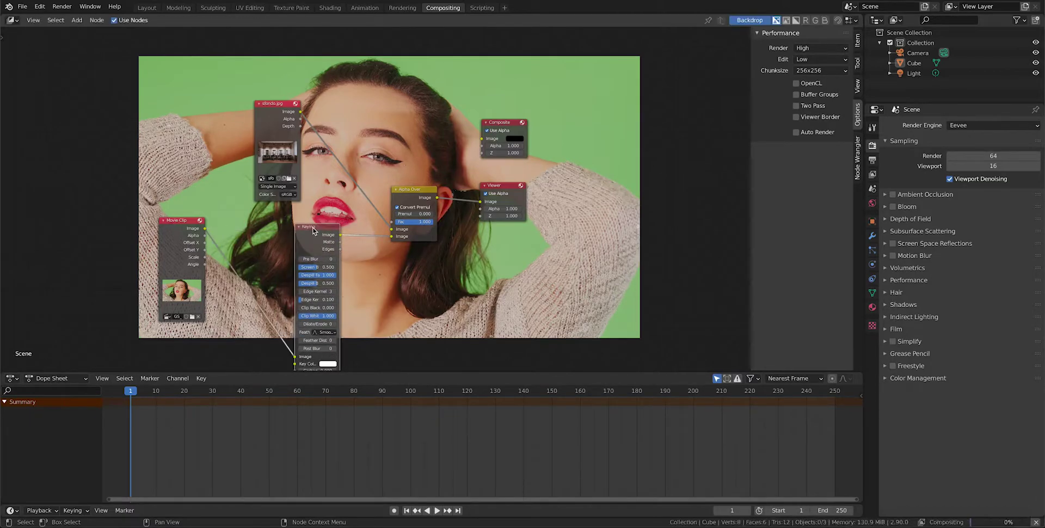
left_click(324, 206)
scroll(363, 313, "up", 2)
middle_click_drag(363, 312, 346, 257)
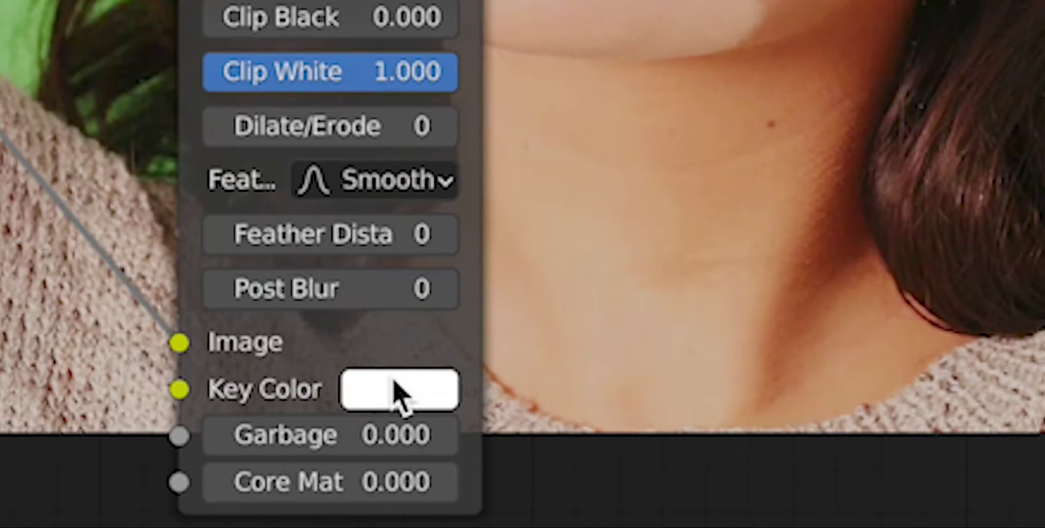
Sample the green screen with the eyedropper as the Keying node's key colour.
left_click(304, 330)
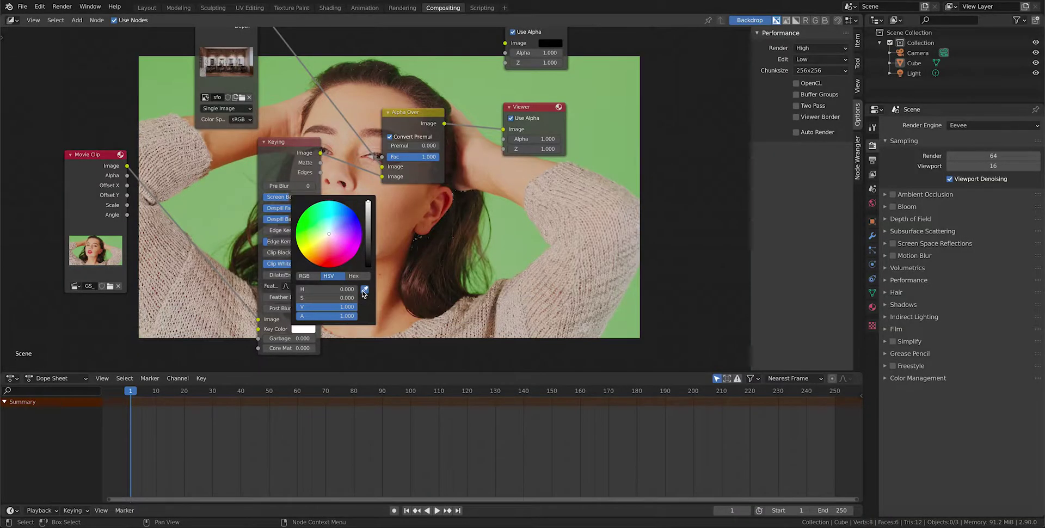
left_click(689, 204)
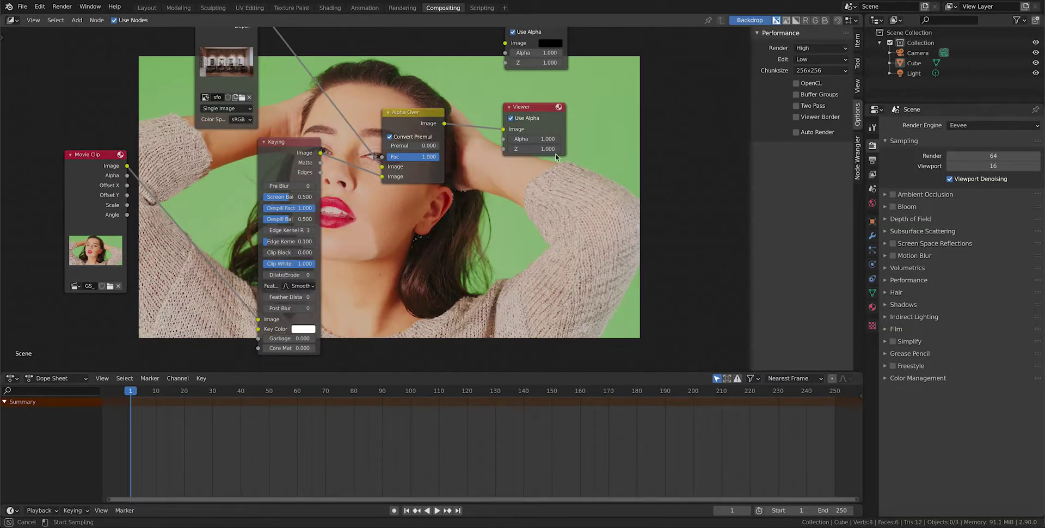
left_click(581, 143)
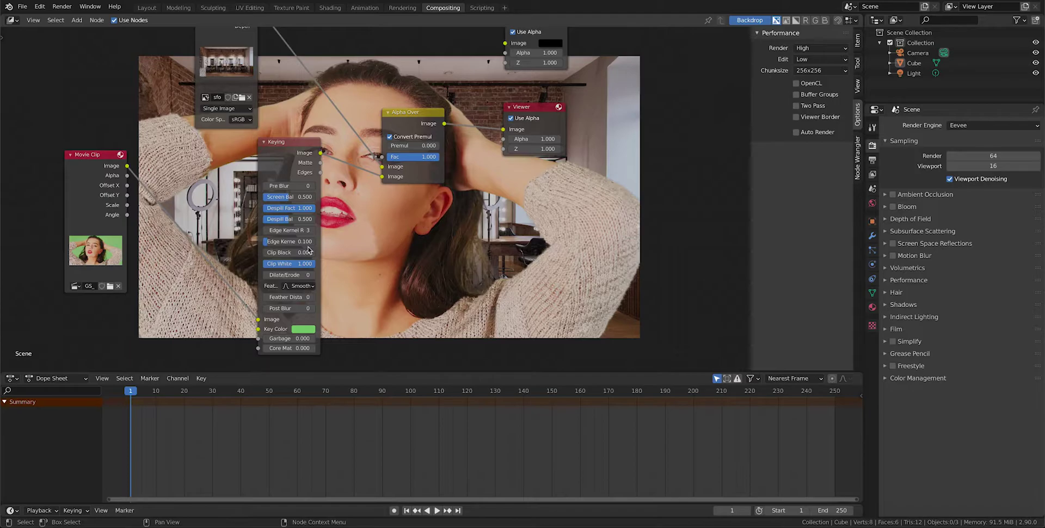
left_click_drag(106, 161, 84, 153)
key("shift+a")
Add a Transform node between the Movie Clip and Keying nodes.
type("tra")
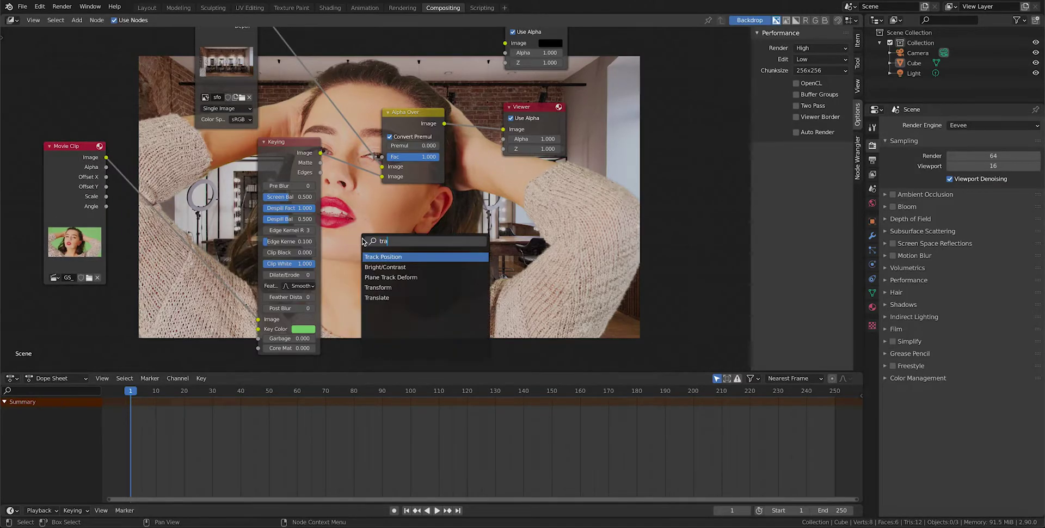
left_click(381, 287)
left_click(153, 256)
scroll(153, 257, "up", 3)
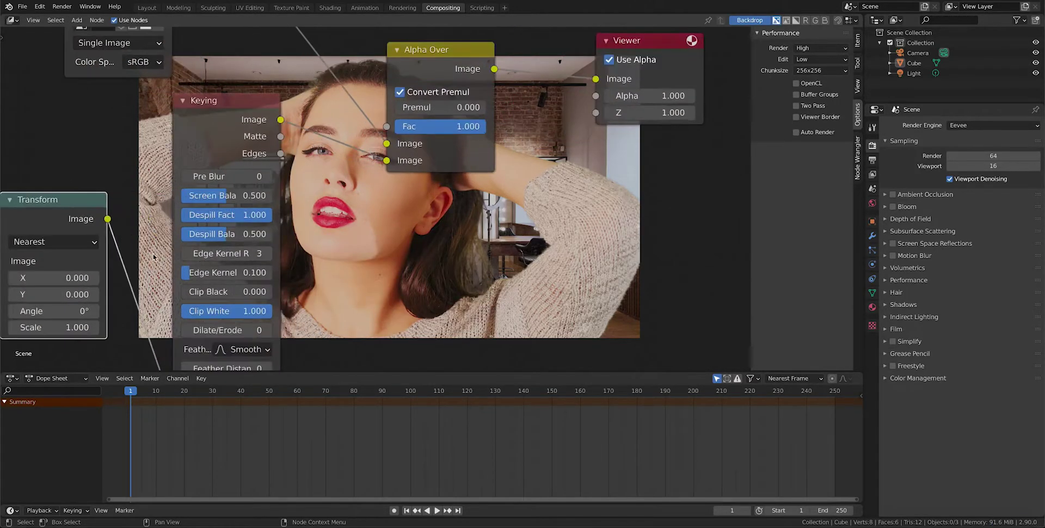
middle_click_drag(153, 256, 599, 283)
scroll(599, 283, "down", 3)
Try Transform scale 0.500 and an X offset, then reset to X 0 and scale 1.000.
double_click(646, 328)
type("1.0")
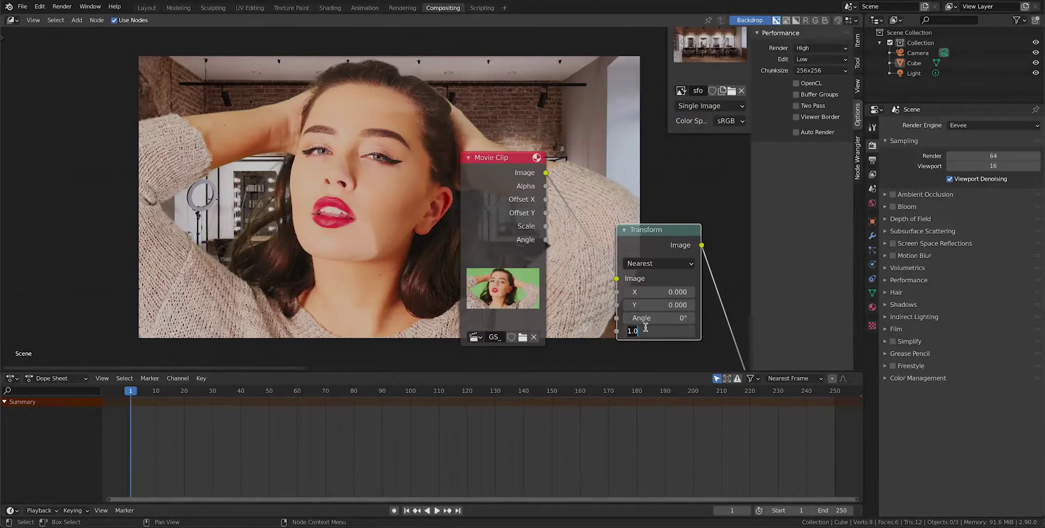
type("0.5")
key("Return")
left_click_drag(659, 291, 661, 289)
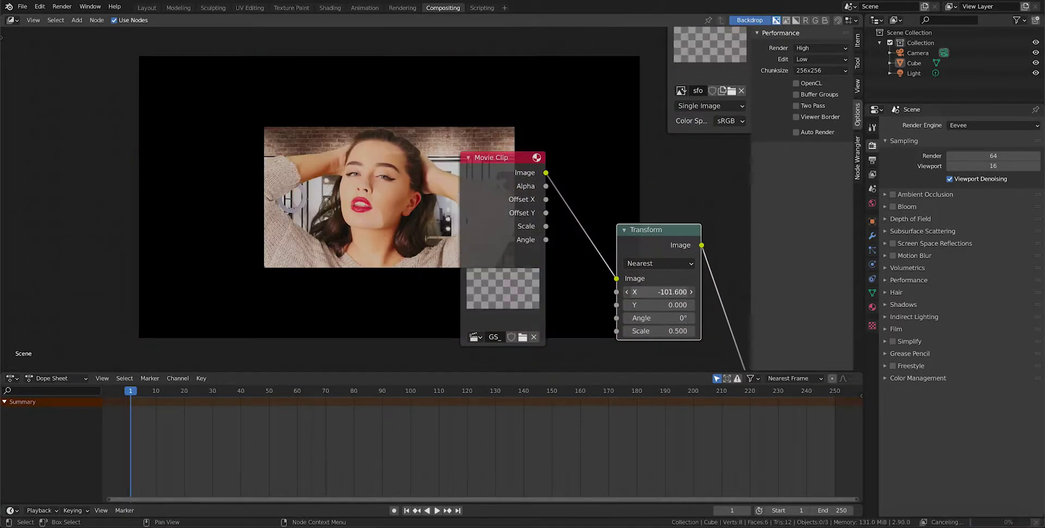
right_click(660, 289)
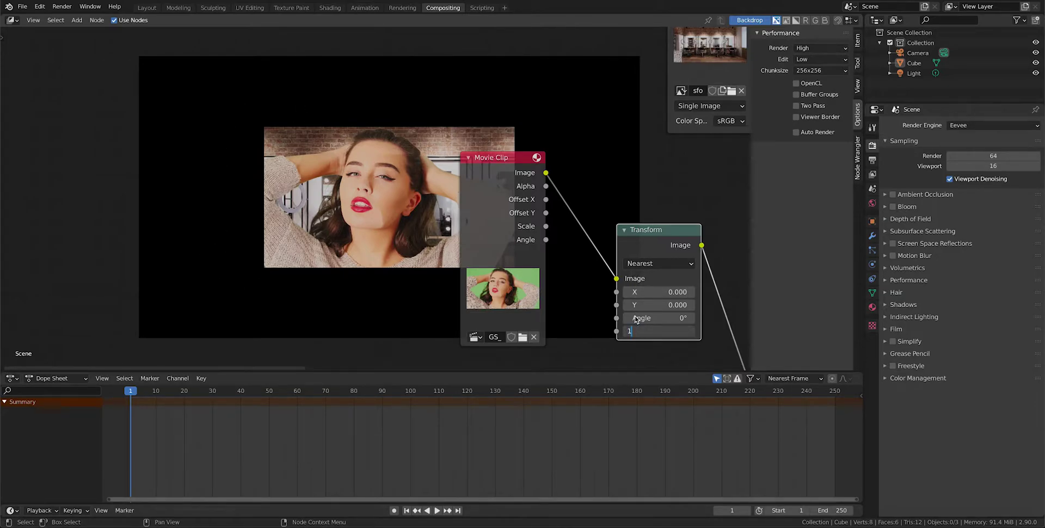
key("BackSpace")
mouse_move(640, 198)
middle_mouse_down()
mouse_move(290, 142)
mouse_move(187, 177)
middle_mouse_up()
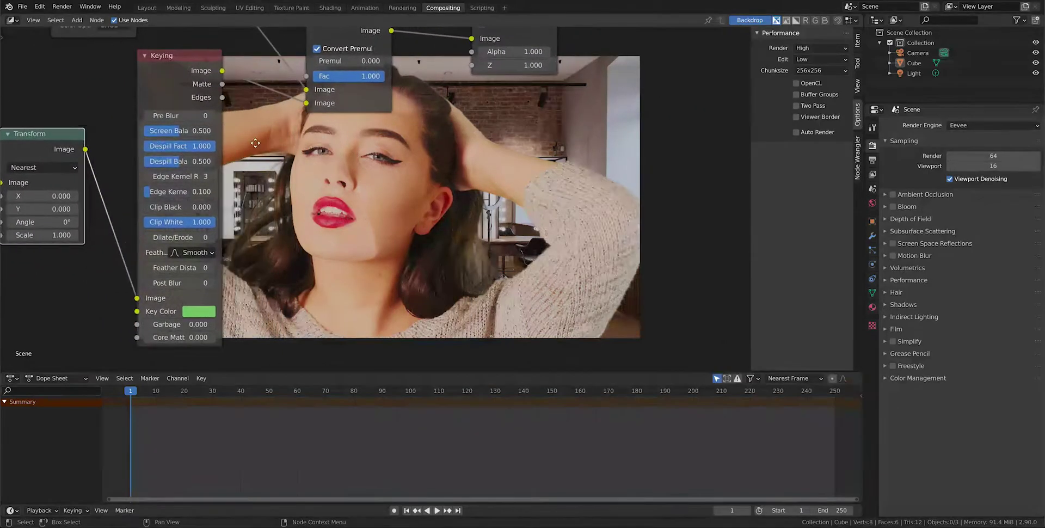
Set the Keying node's Despill Balance to 0.300 and Edge Kernel Tolerance to 0.200.
left_click(167, 170)
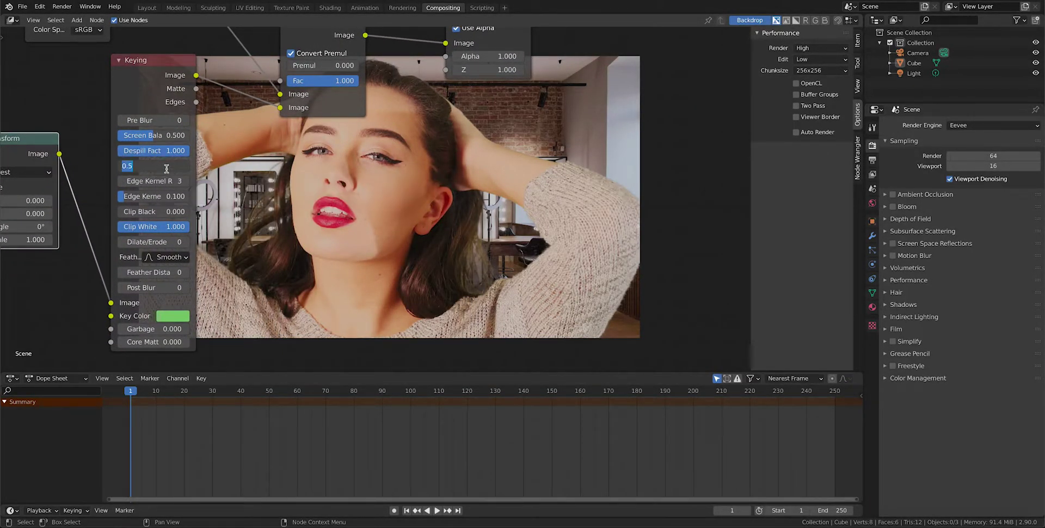
type("0")
key("Return")
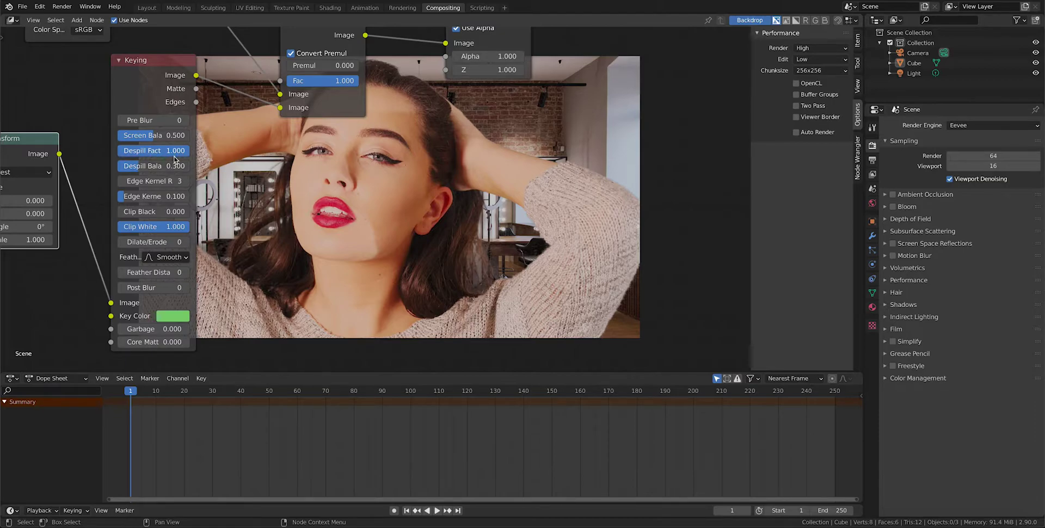
left_click(165, 197)
type("0.2")
key("Return")
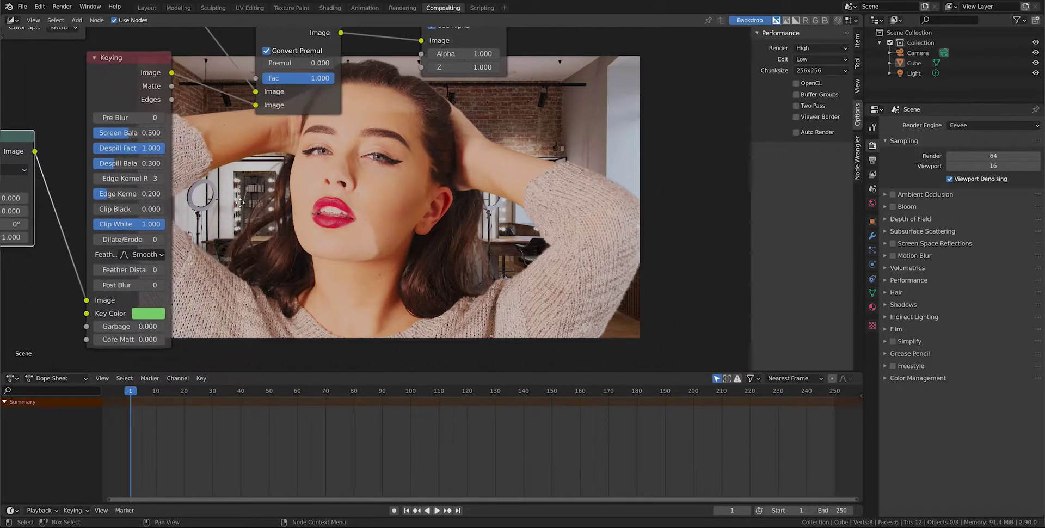
Connect the Keying node's output to the Viewer.
mouse_move(165, 203)
middle_mouse_down()
mouse_move(225, 213)
mouse_move(169, 227)
middle_mouse_up()
left_click_drag(135, 108, 369, 80)
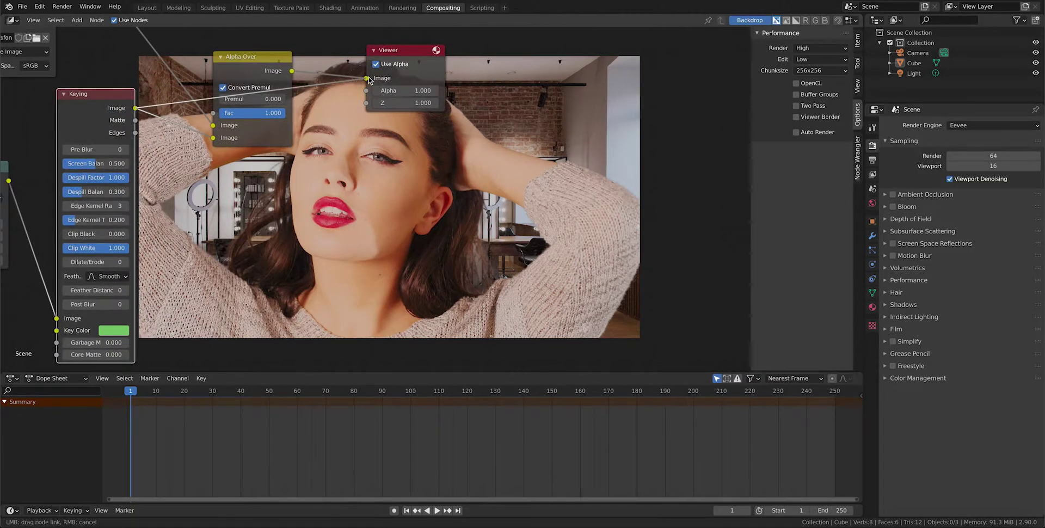
middle_click_drag(232, 190, 233, 156)
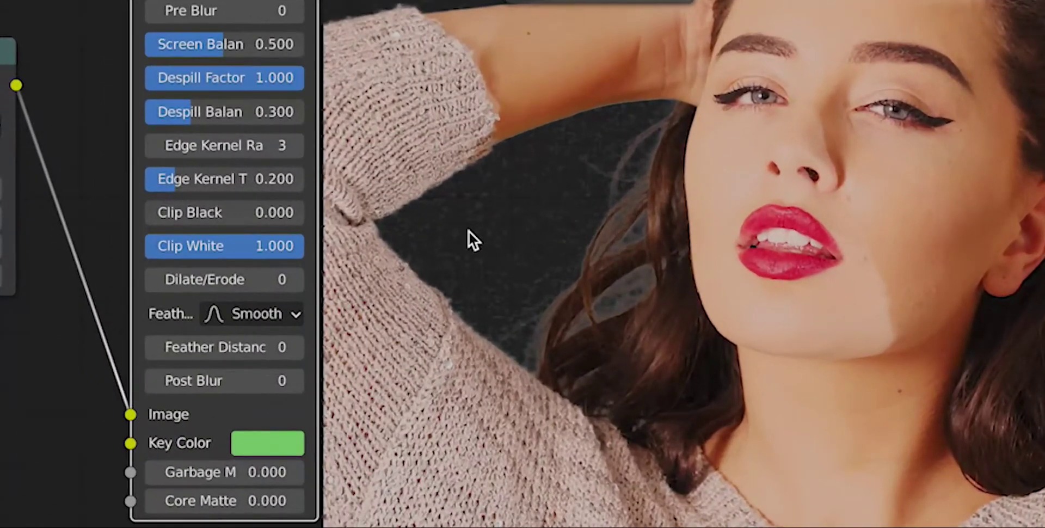
Set Clip Black to 0.150 and show the alpha matte as the backdrop.
left_click(212, 217)
type("0.")
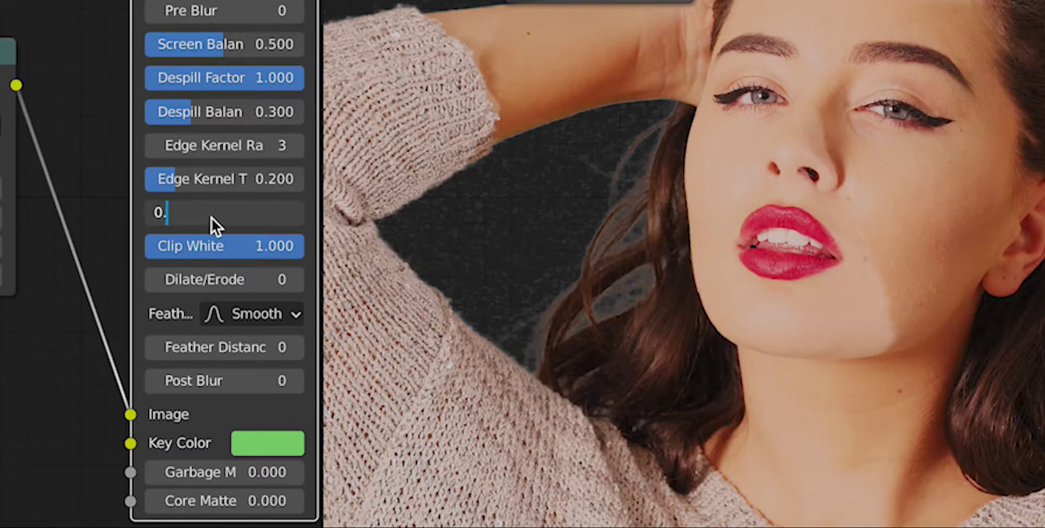
type("150")
key("Return")
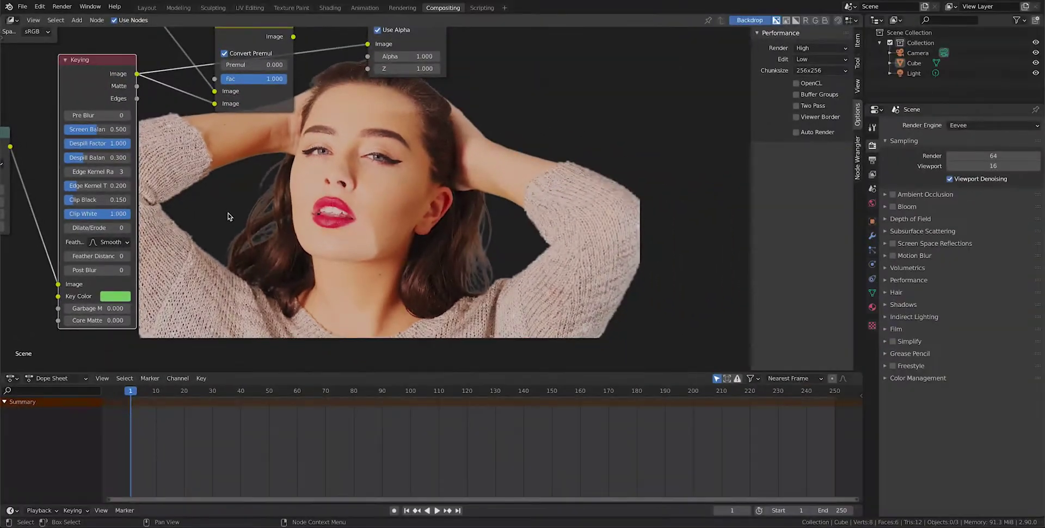
double_click(109, 216)
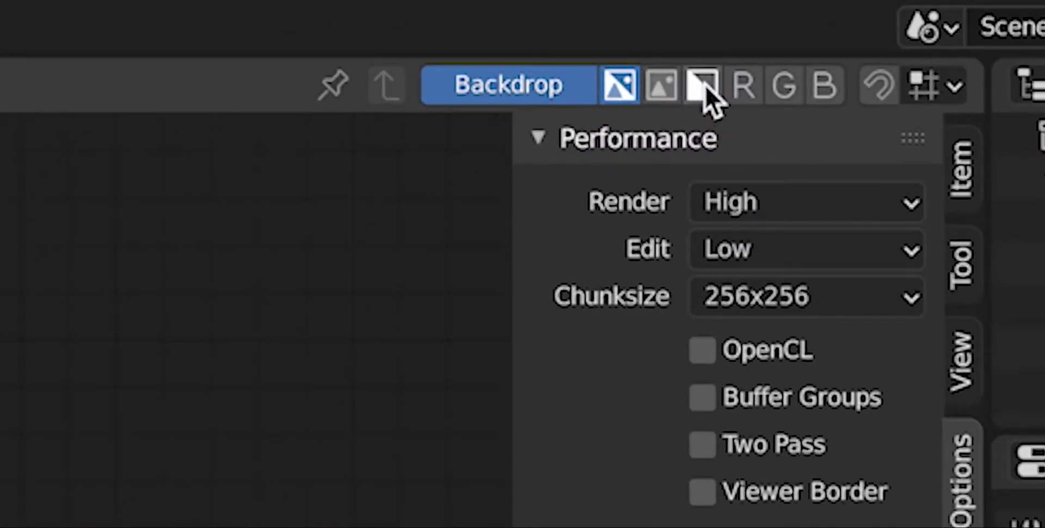
left_click(796, 21)
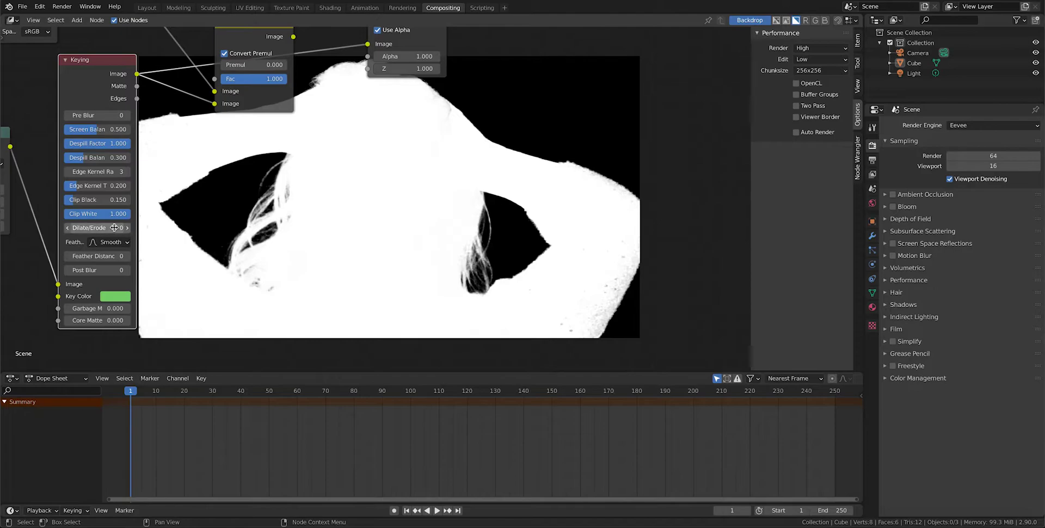
Set Clip White to 0.900 and return the backdrop to full colour.
left_click(99, 214)
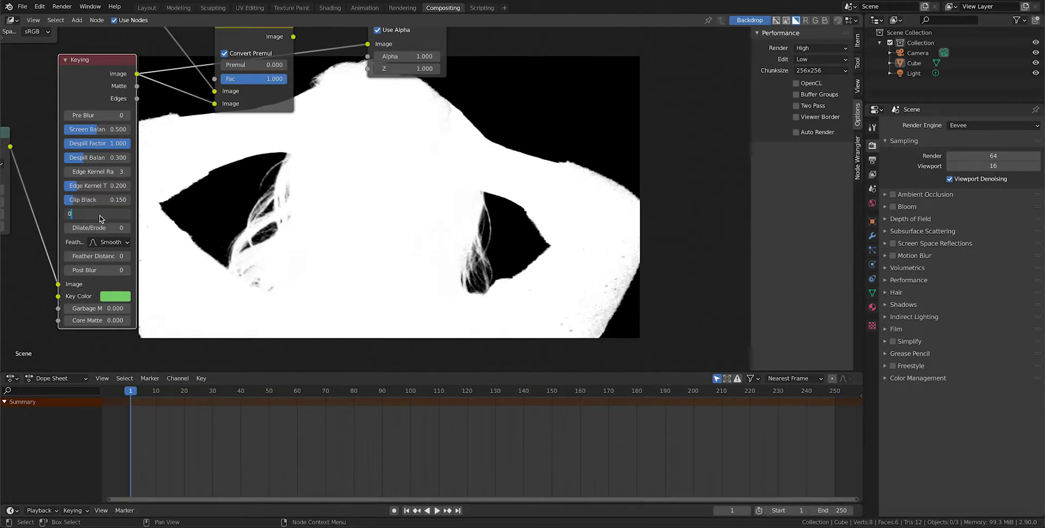
type(".9")
key("Return")
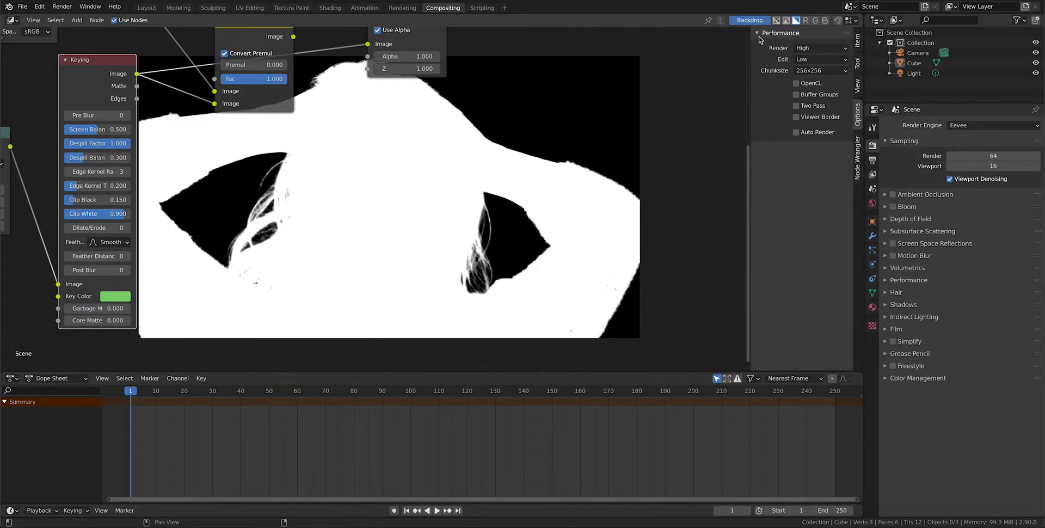
left_click(776, 20)
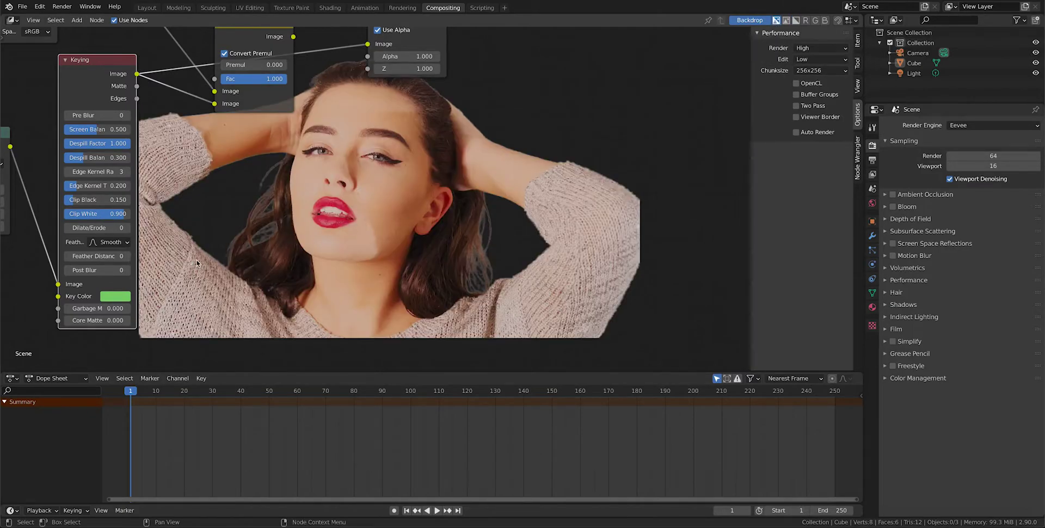
middle_click_drag(196, 224, 204, 236)
Set the Keying node's Dilate/Erode to -4 and Post Blur to 2.
left_click(102, 240)
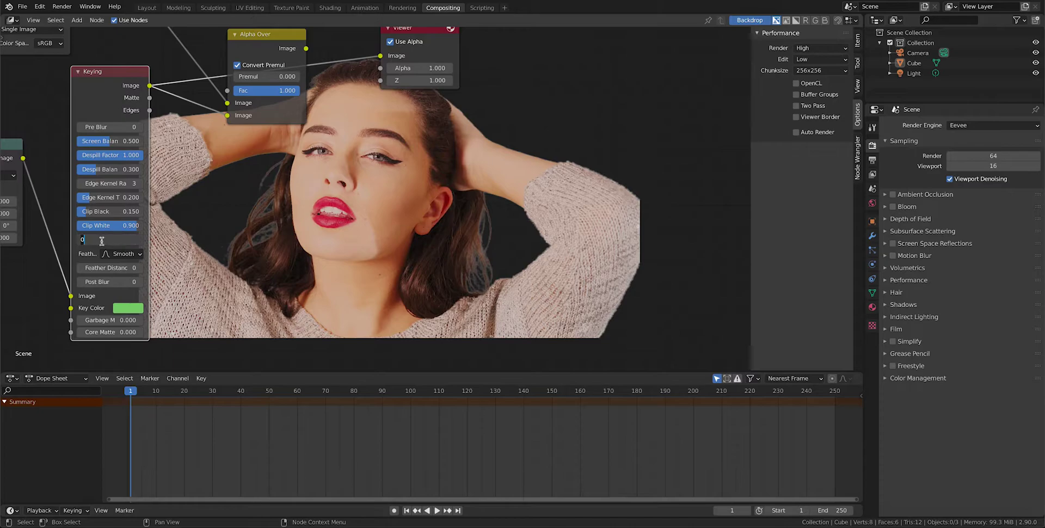
type("-4")
key("Return")
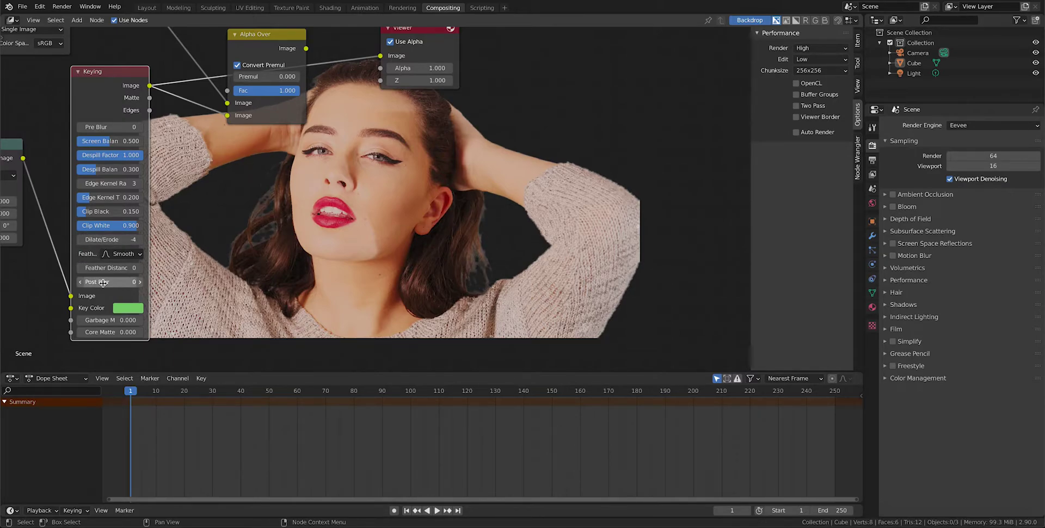
left_click(103, 282)
key("Return")
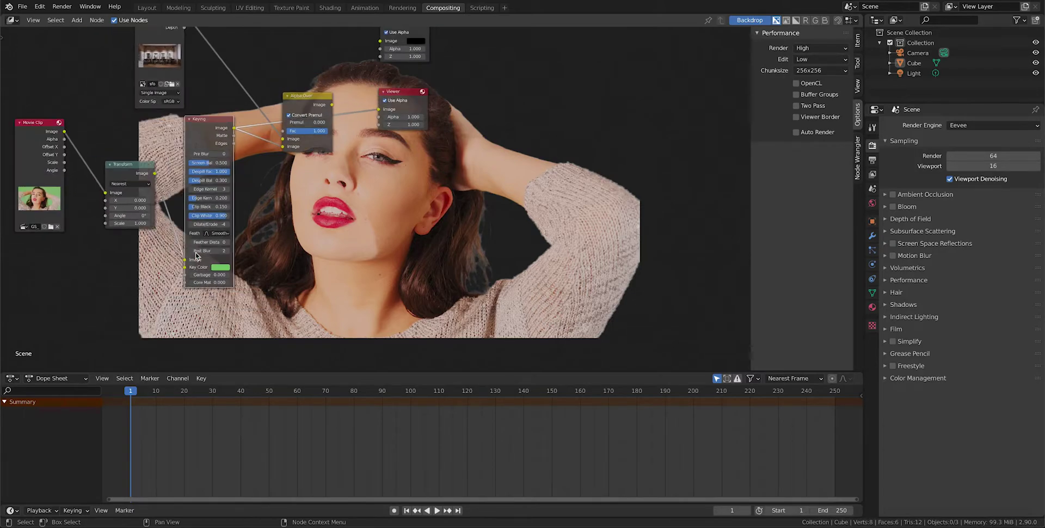
scroll(404, 155, "down", 2)
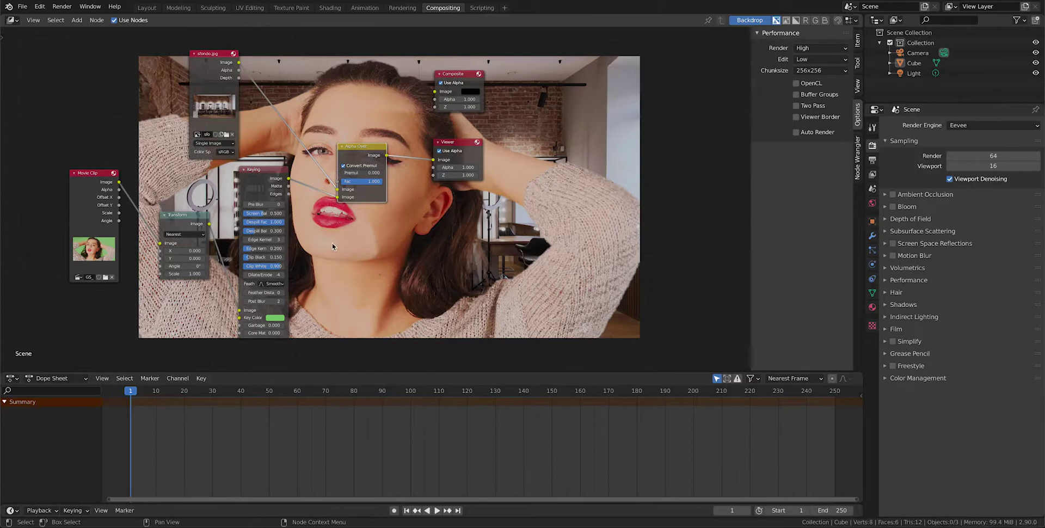
Insert a Blur node of X 20, Y 20 on the salon background link.
mouse_move(334, 251)
middle_mouse_down()
mouse_move(541, 267)
mouse_move(503, 280)
middle_mouse_up()
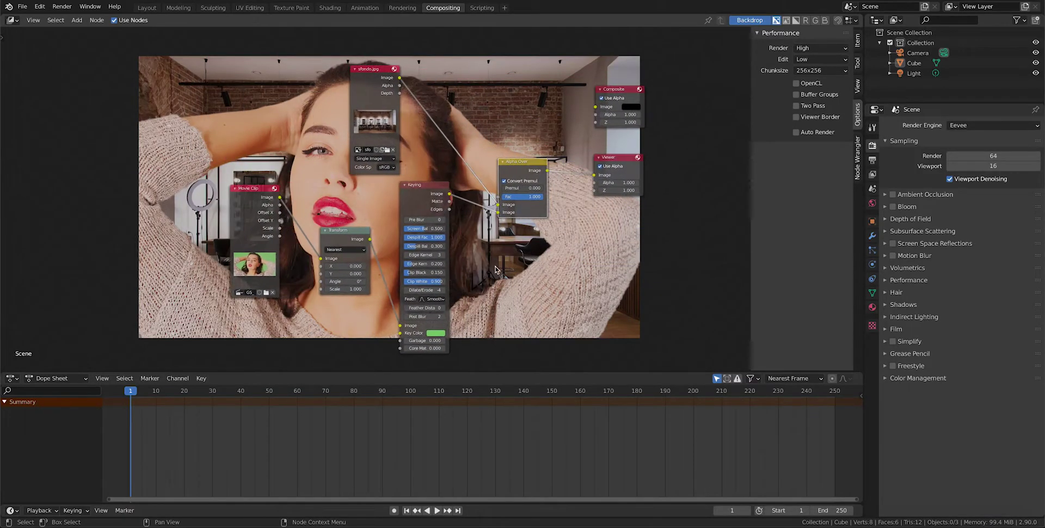
key("shift+a")
type("blur")
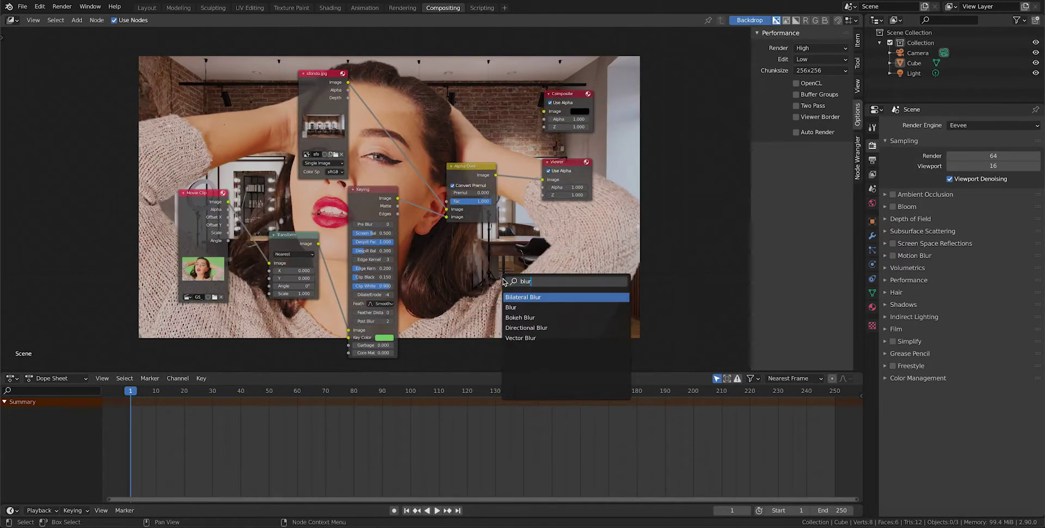
left_click(514, 307)
left_click(392, 136)
scroll(413, 163, "up", 3)
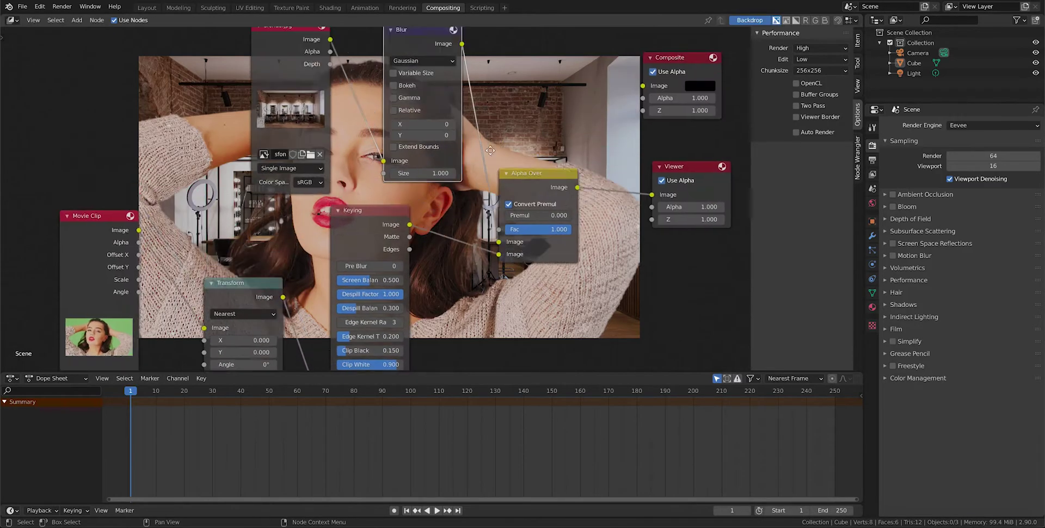
left_click(437, 186)
type("20")
key("Tab")
type("20")
key("Return")
scroll(673, 321, "down", 2)
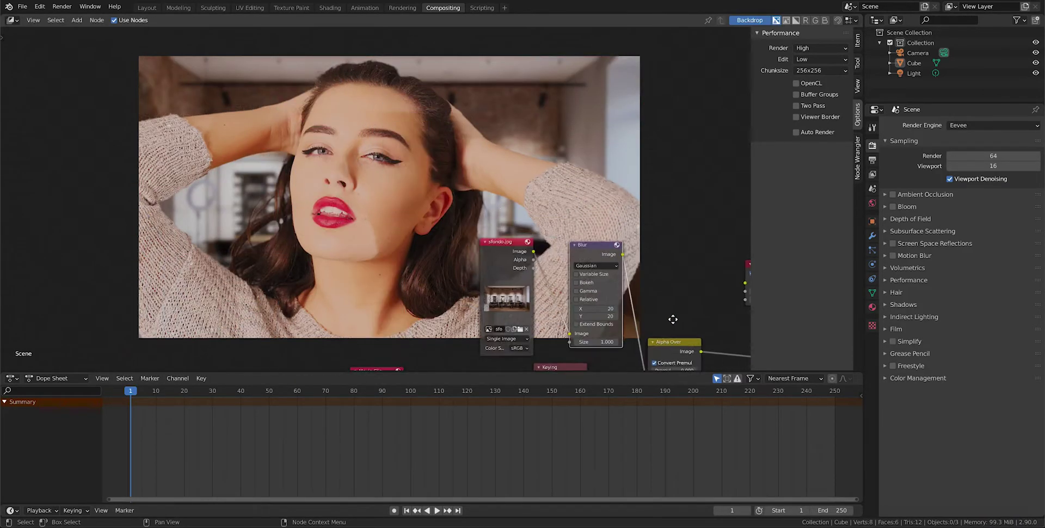
Set the Transform node's scale to 0.5 to shrink the keyed woman.
middle_click_drag(673, 320, 488, 156)
scroll(256, 229, "up", 2)
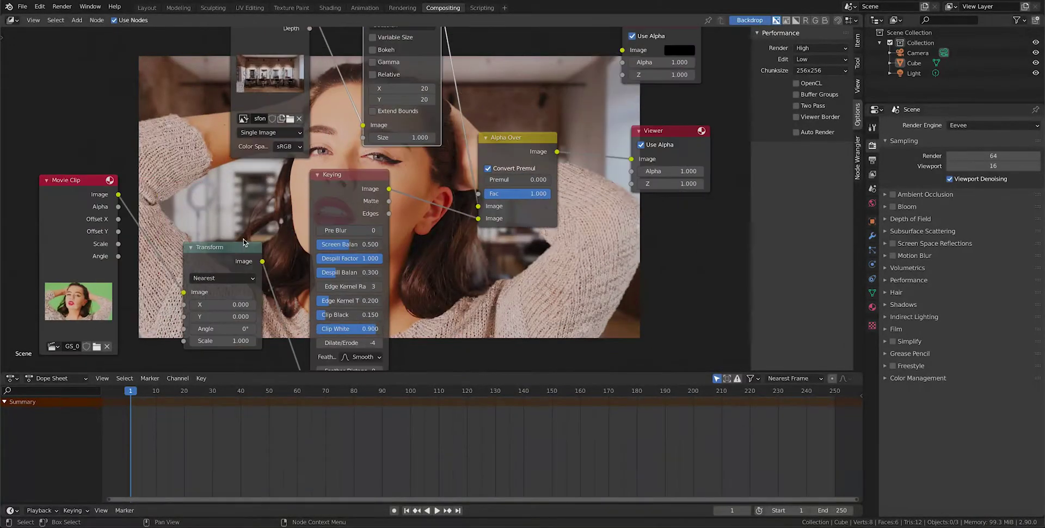
middle_click_drag(261, 216, 564, 210)
scroll(563, 209, "down", 1)
left_click(531, 319)
type("1.0")
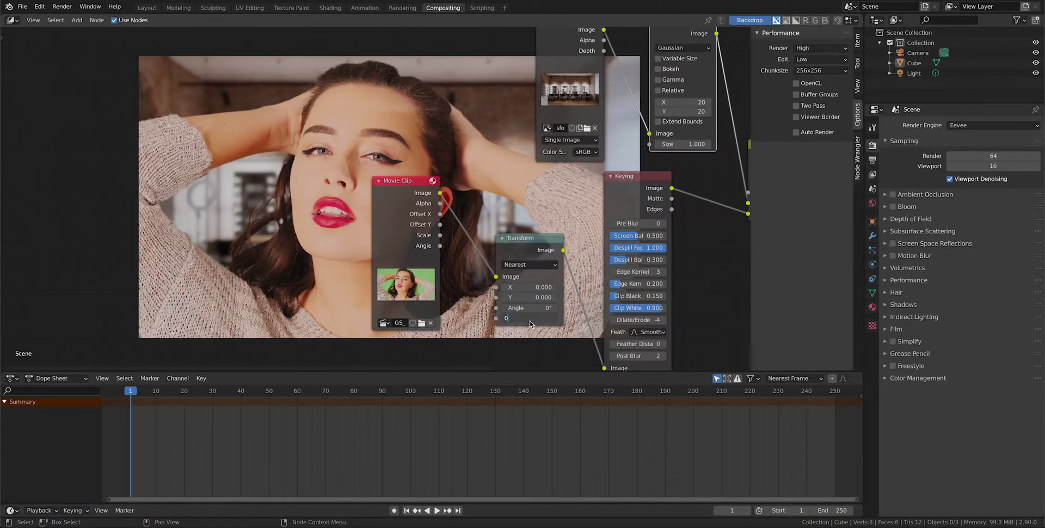
key("Return")
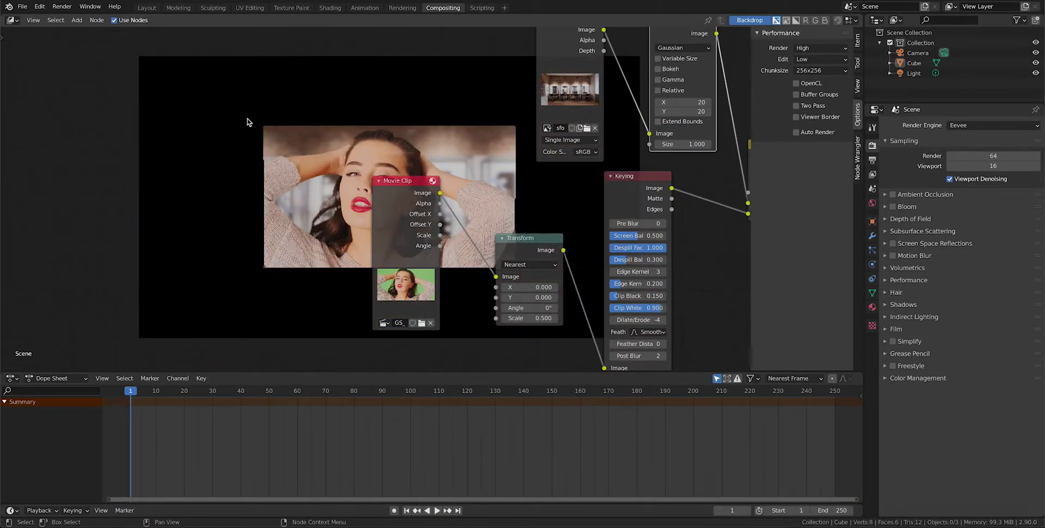
key("Home")
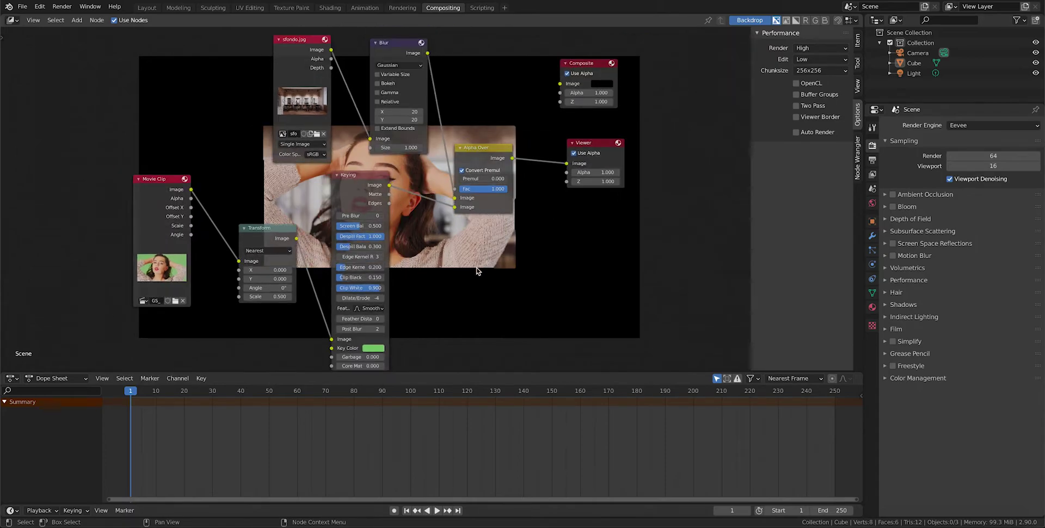
key("shift+a")
Add a ColorRamp fed by Keying Image, with its output driving the Alpha Over factor.
left_click(476, 267)
type("olo")
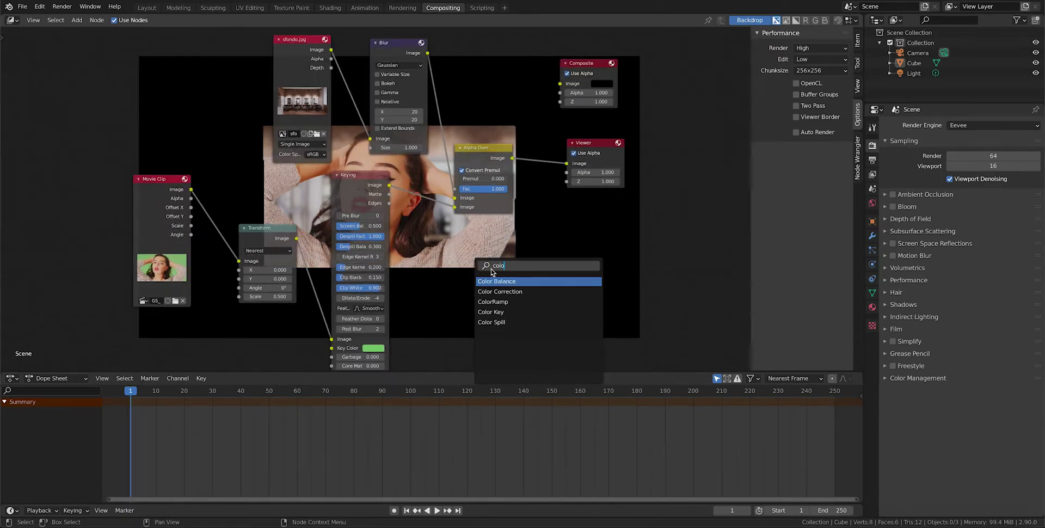
key("Down")
key("Down")
key("Return")
left_click(465, 277)
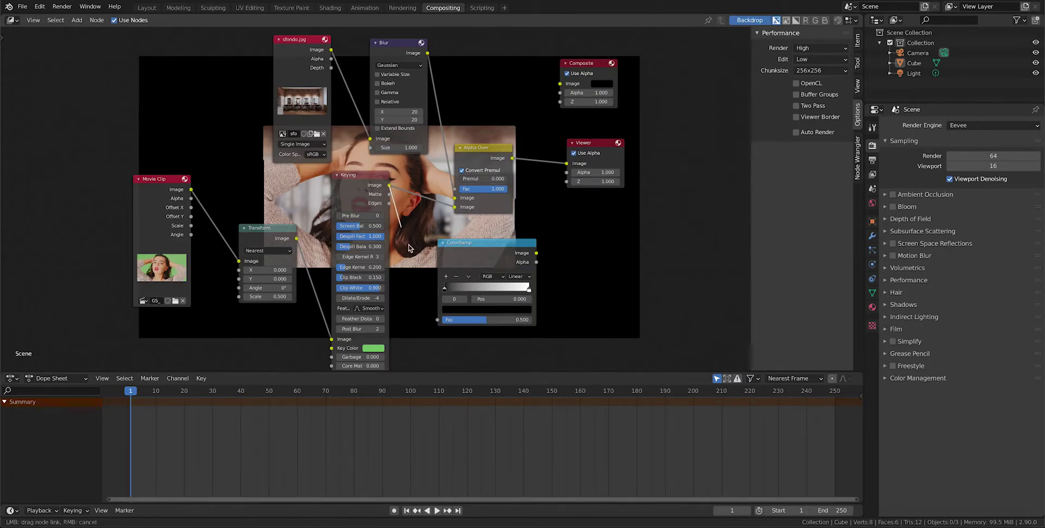
left_click_drag(436, 321, 439, 320)
left_click_drag(479, 243, 458, 248)
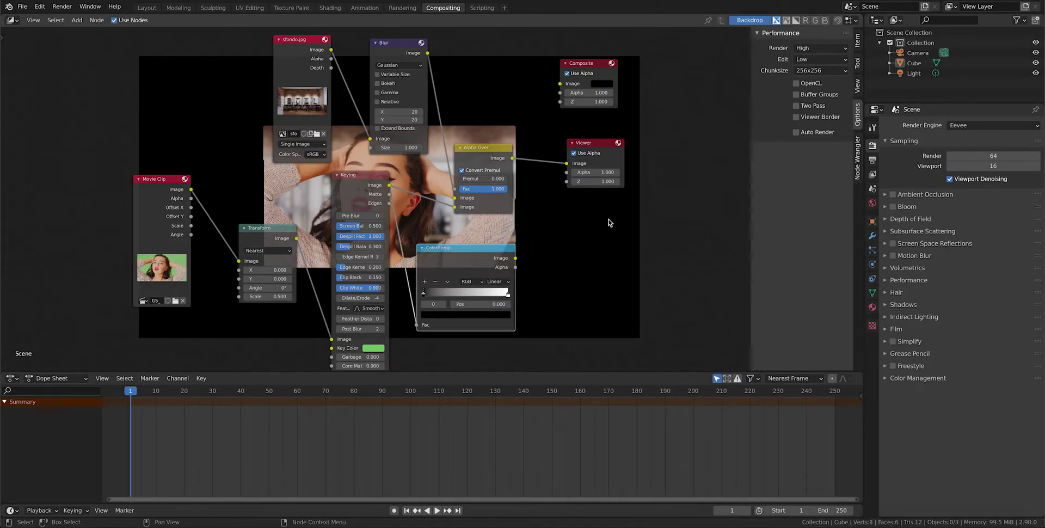
mouse_move(622, 227)
left_mouse_down()
mouse_move(469, 148)
mouse_move(582, 167)
left_mouse_up()
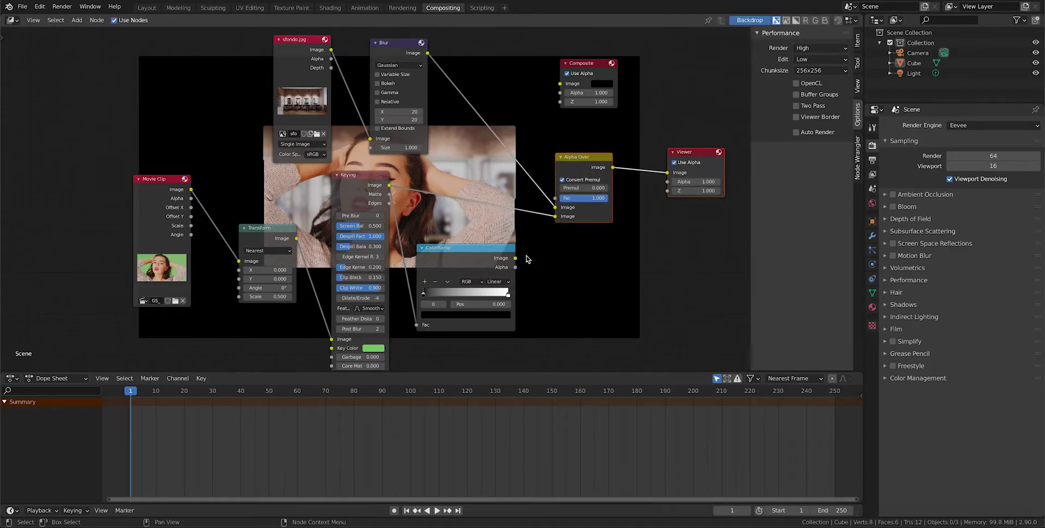
left_click_drag(516, 259, 527, 249)
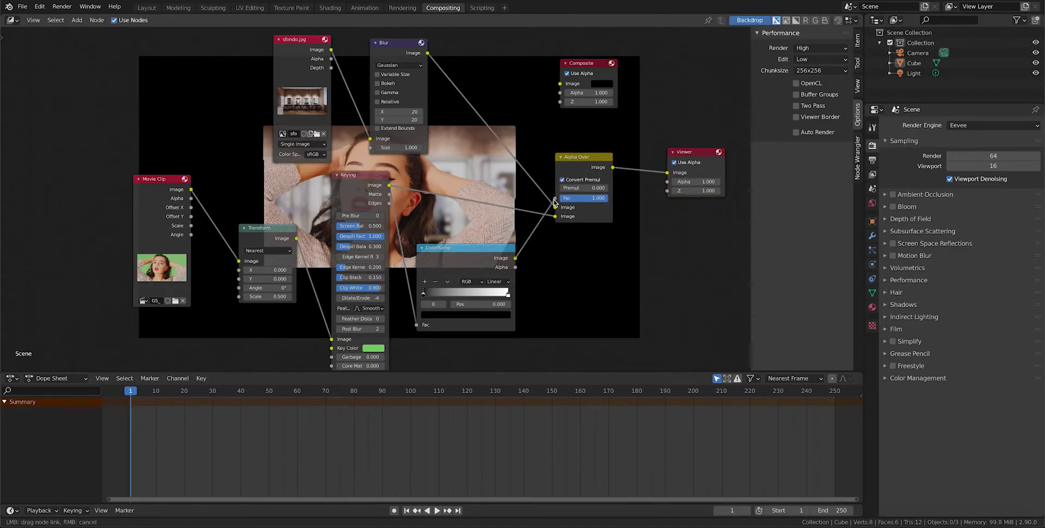
left_click_drag(554, 203, 555, 201)
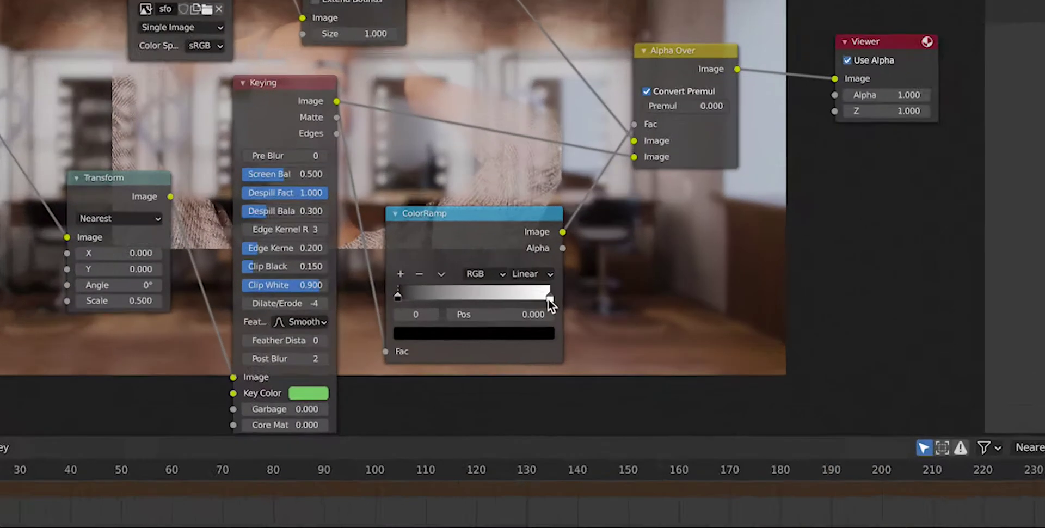
Drag the ColorRamp's white stop to position 0, making the ramp all white.
left_click_drag(508, 295, 418, 295)
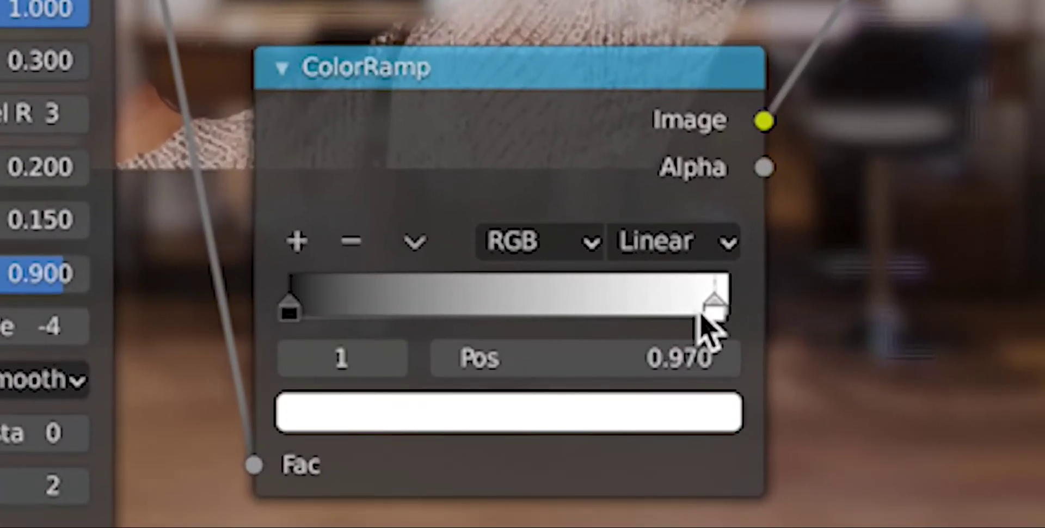
left_click_drag(259, 308, 252, 303)
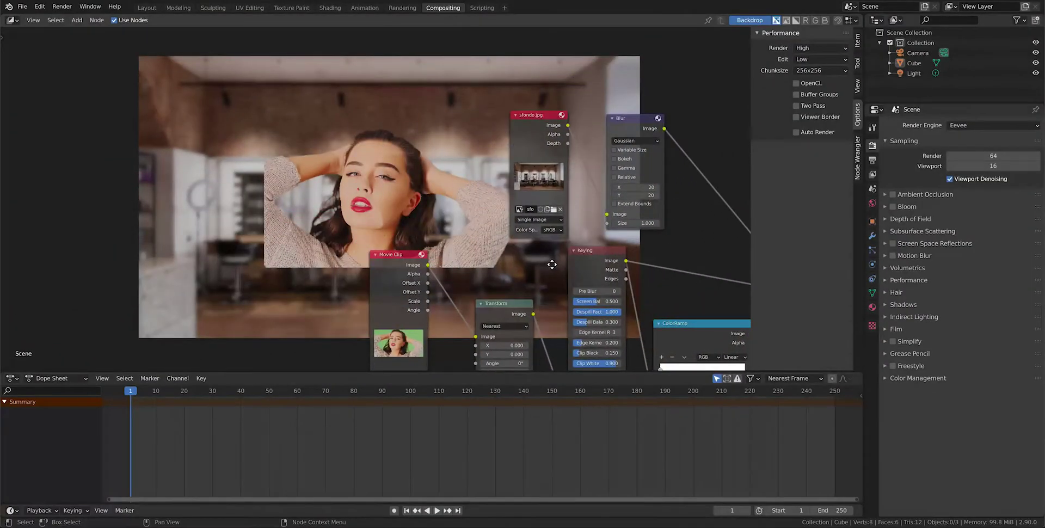
middle_click_drag(552, 265, 481, 209)
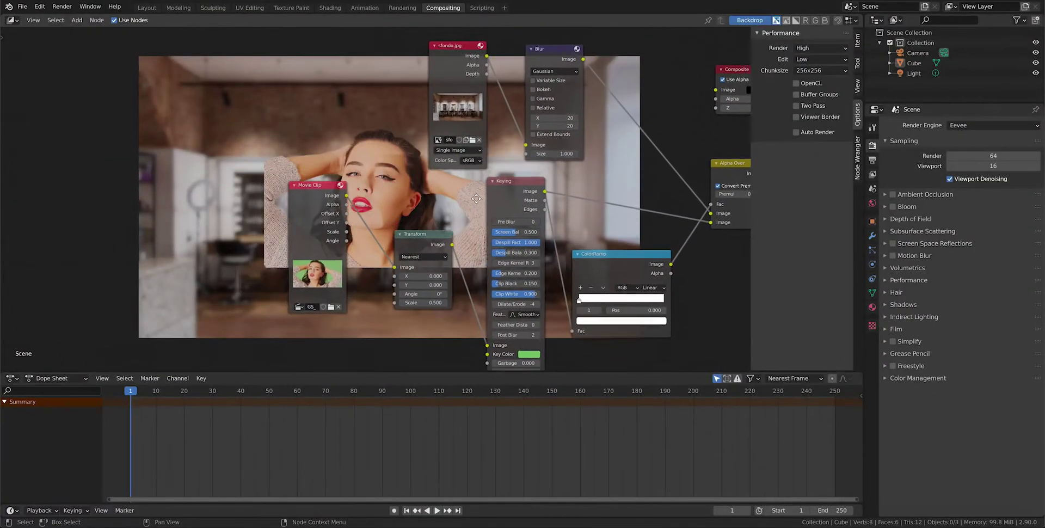
Preview the animation playback and keep the frame rate at 24 fps.
left_click(873, 162)
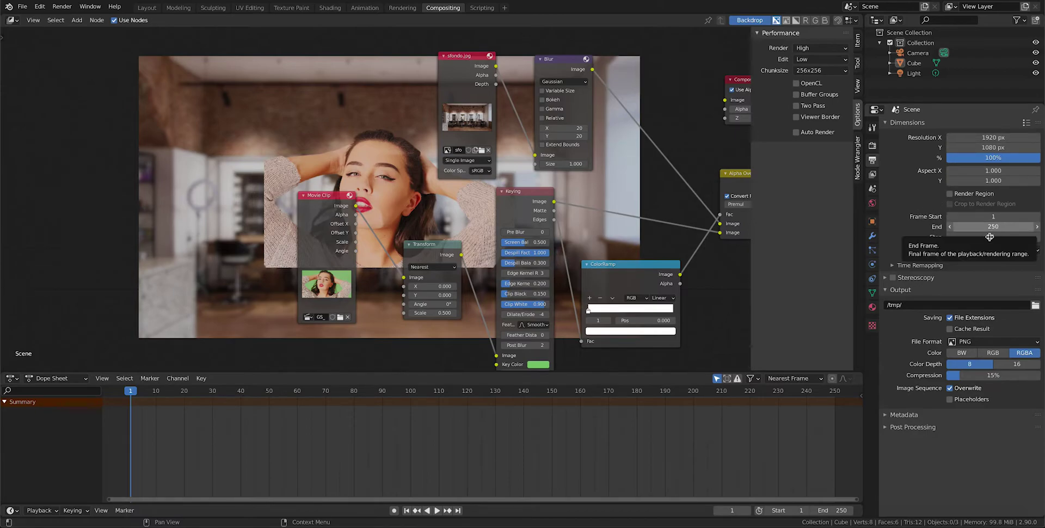
scroll(693, 442, "down", 3)
left_click(660, 391)
key("space")
key("space")
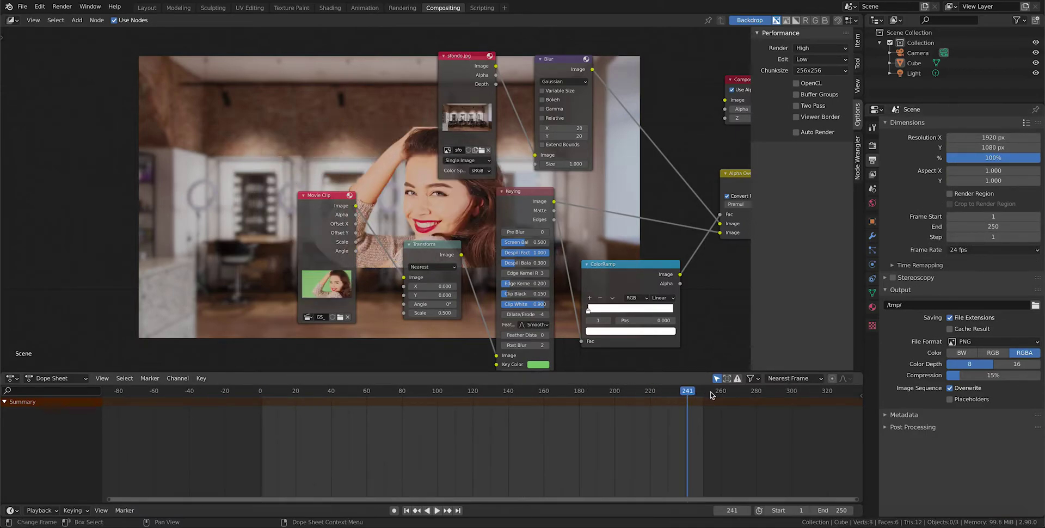
left_click(749, 393)
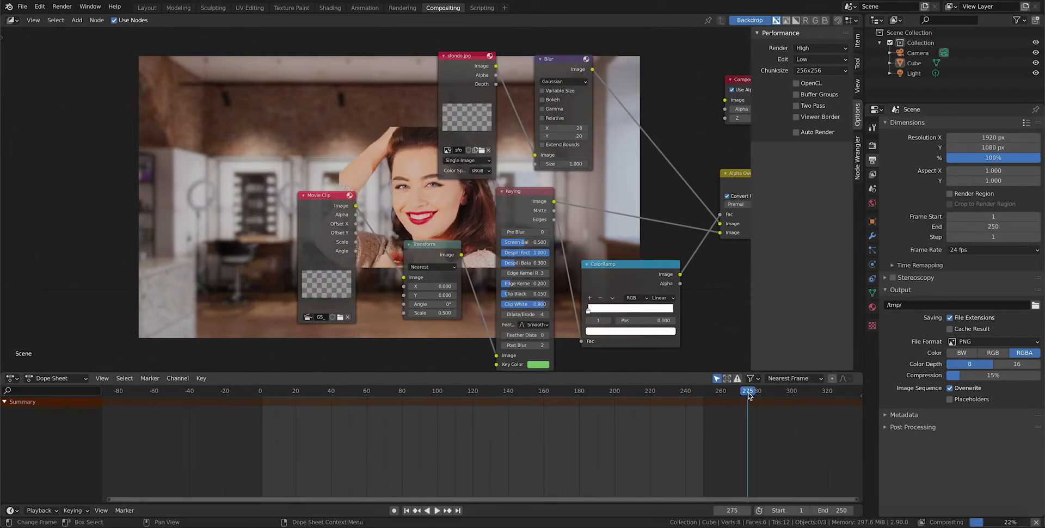
left_click(969, 251)
left_click(971, 254)
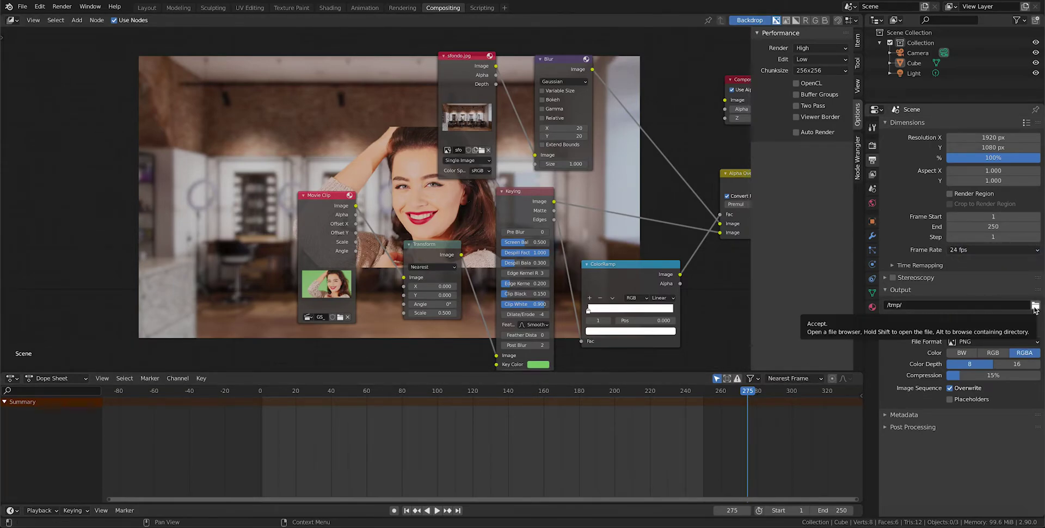
Output FFmpeg video to the Greenscreen_02 folder, and link Alpha Over into Composite.
left_click(1035, 305)
left_click(287, 310)
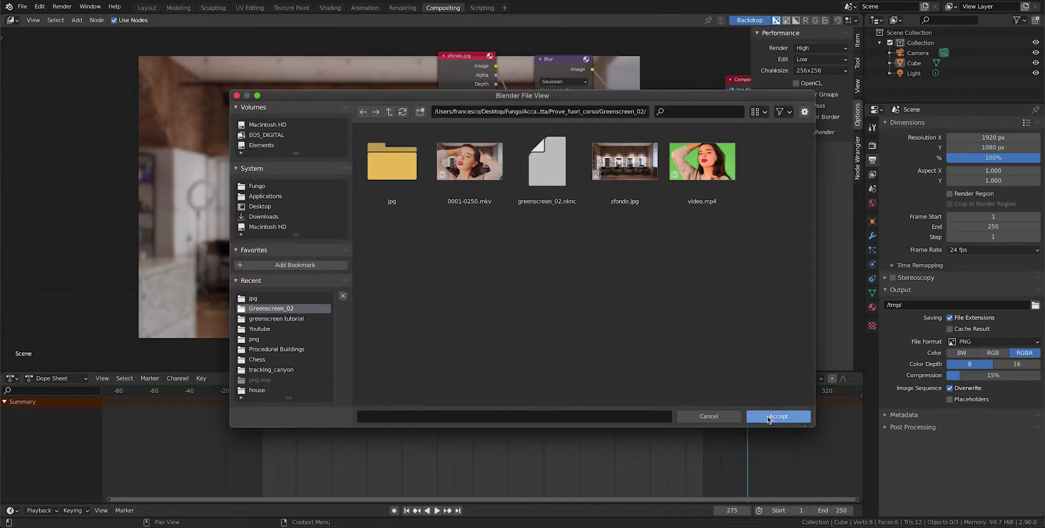
left_click(769, 417)
left_click(990, 343)
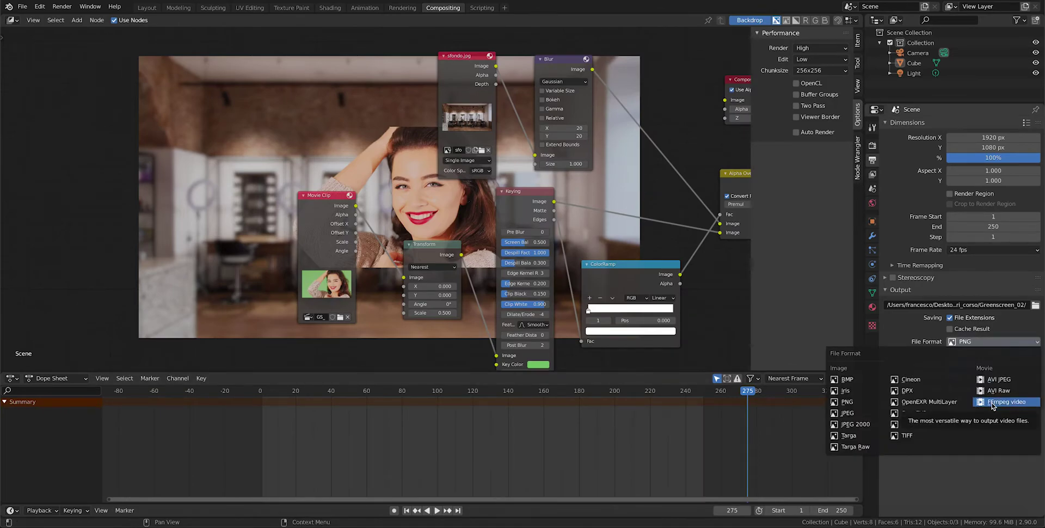
left_click(994, 406)
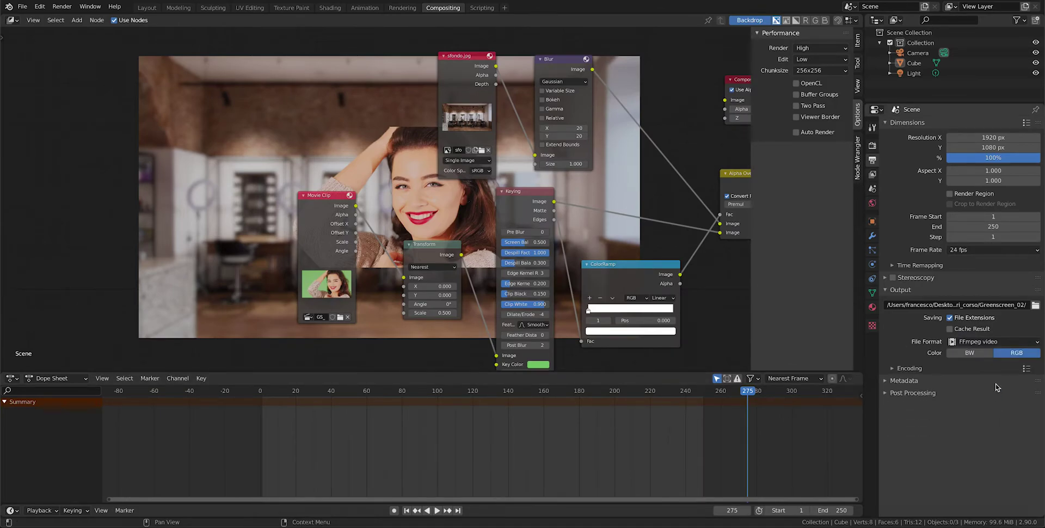
left_click(906, 372)
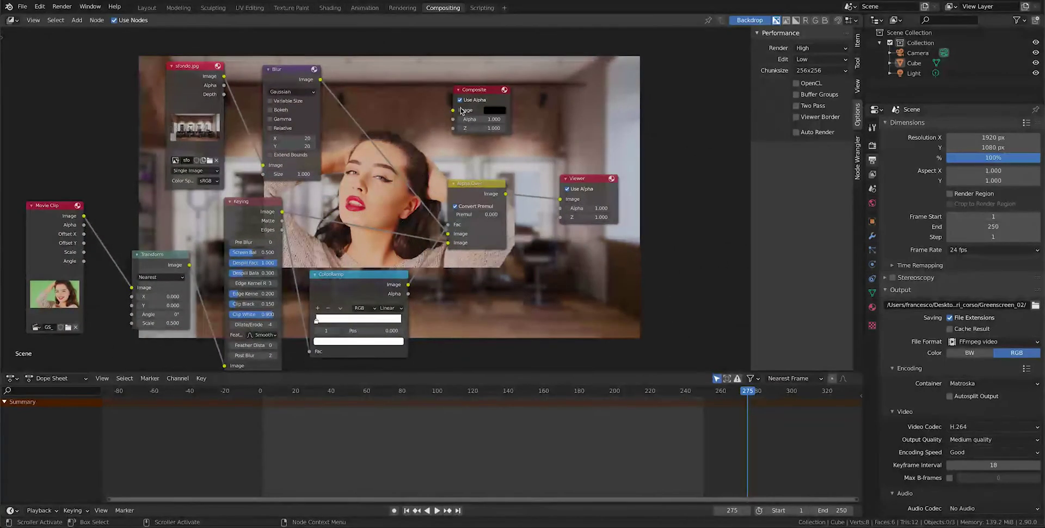
left_click_drag(474, 91, 588, 116)
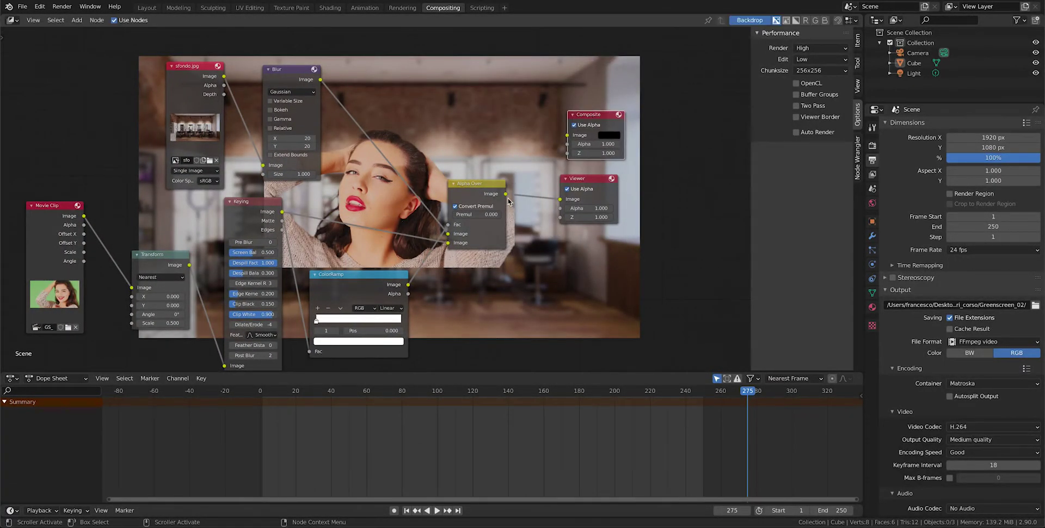
left_click_drag(508, 197, 566, 137)
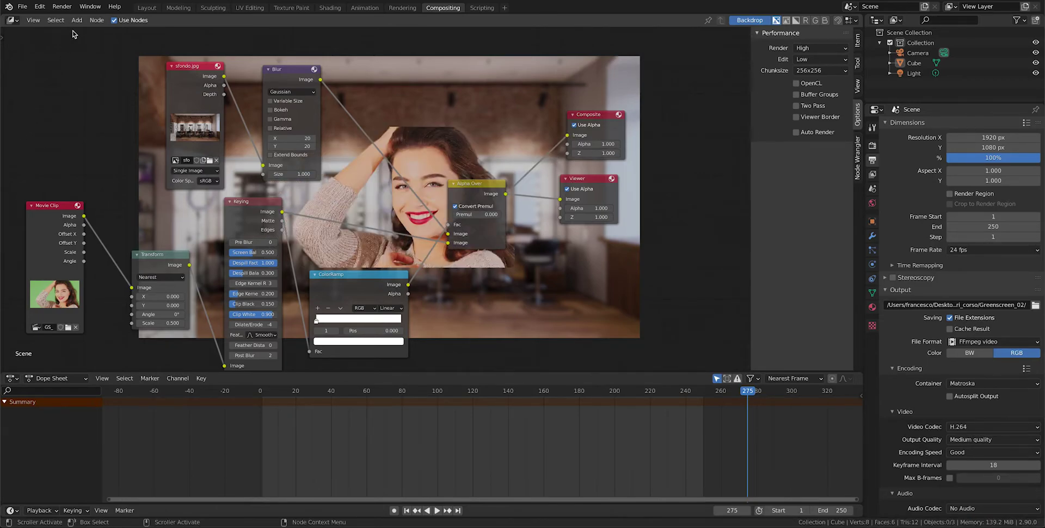
Render the full animation from the Render menu.
left_click(61, 7)
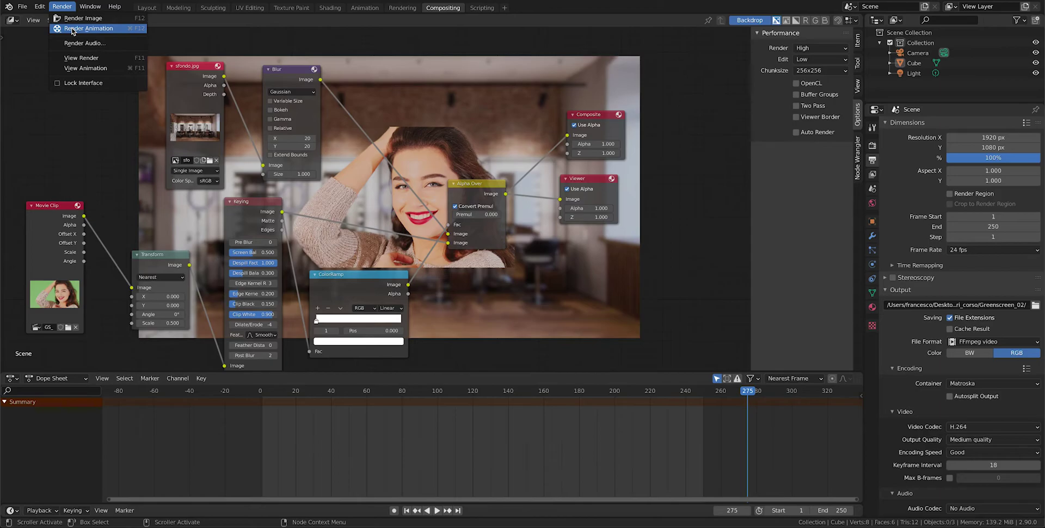
left_click(72, 28)
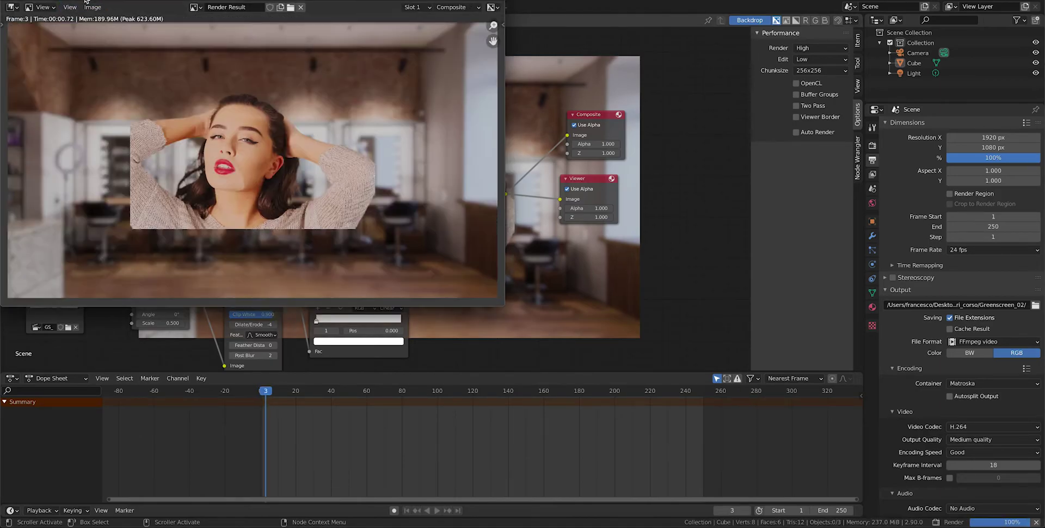